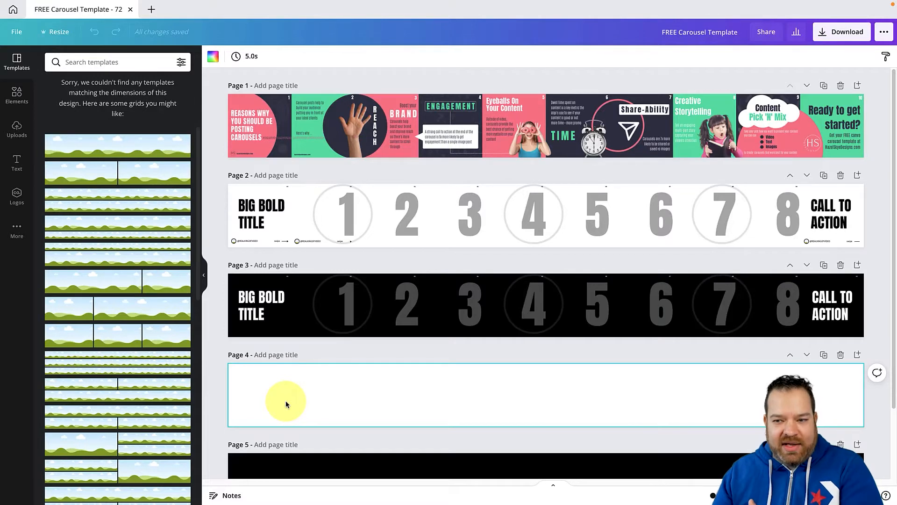
Close the open carousel template, then create a Carousel Instagram Post design by searching for carousel formats and close it again
left_click(130, 11)
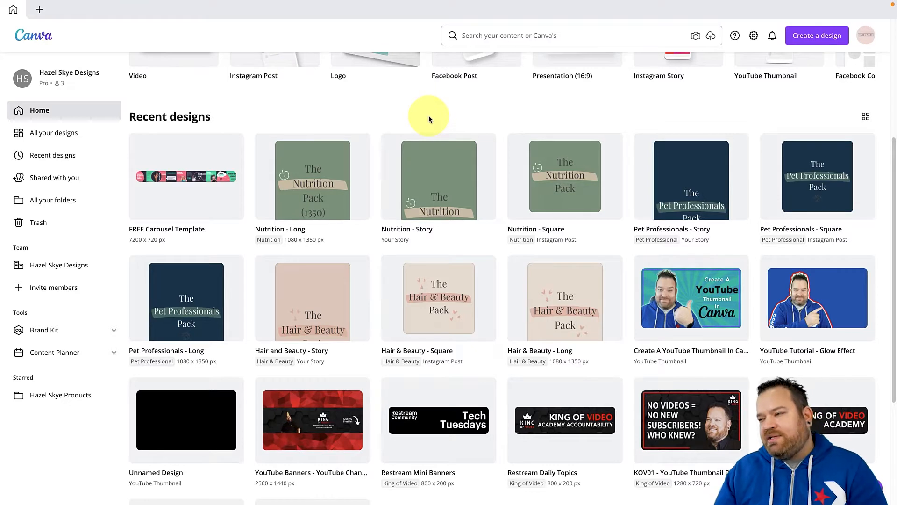
left_click(816, 40)
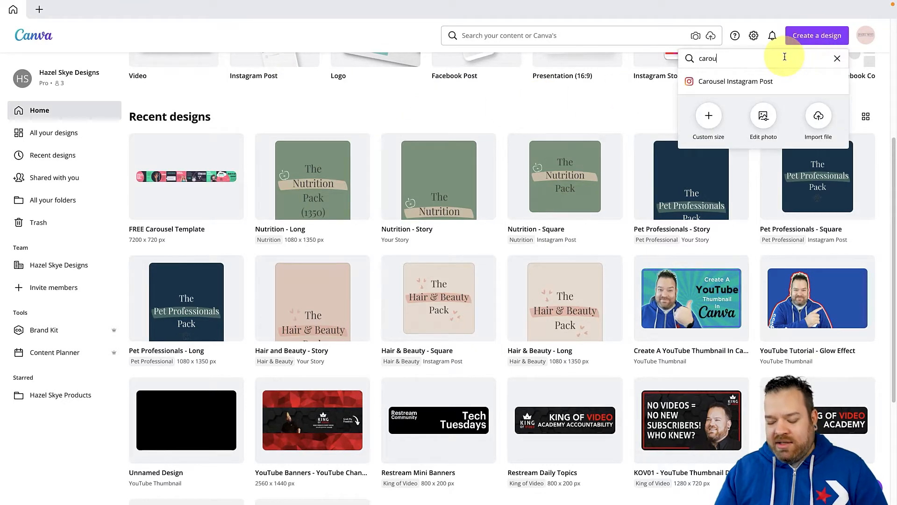
key("BackSpace")
key("BackSpace")
key("BackSpace")
key("BackSpace")
key("BackSpace")
type("carouse")
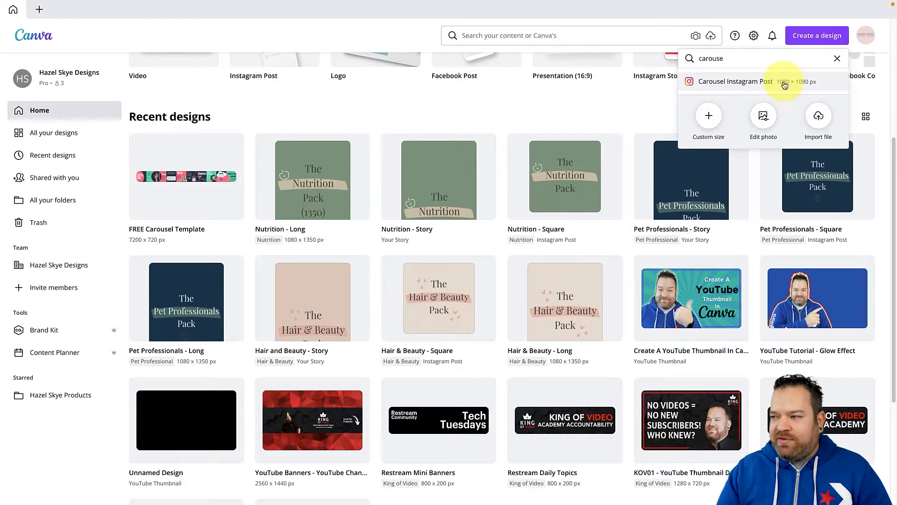
left_click(774, 84)
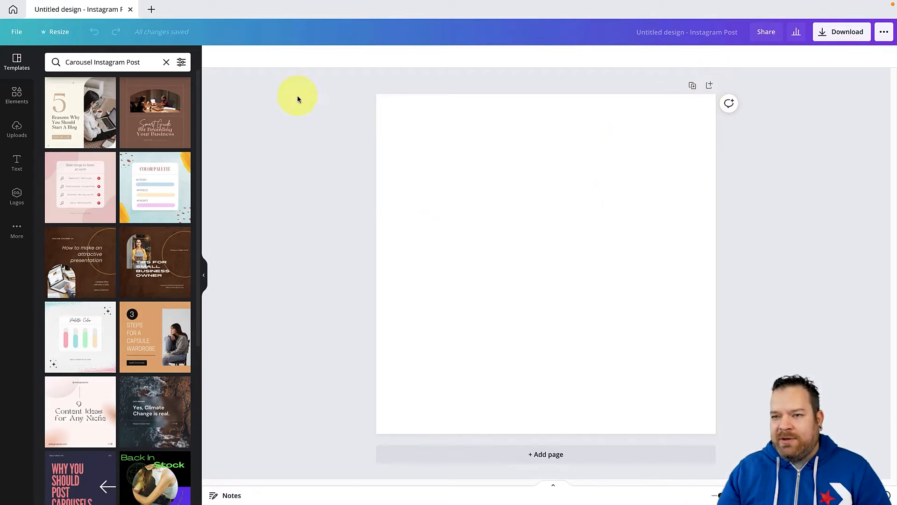
left_click(130, 11)
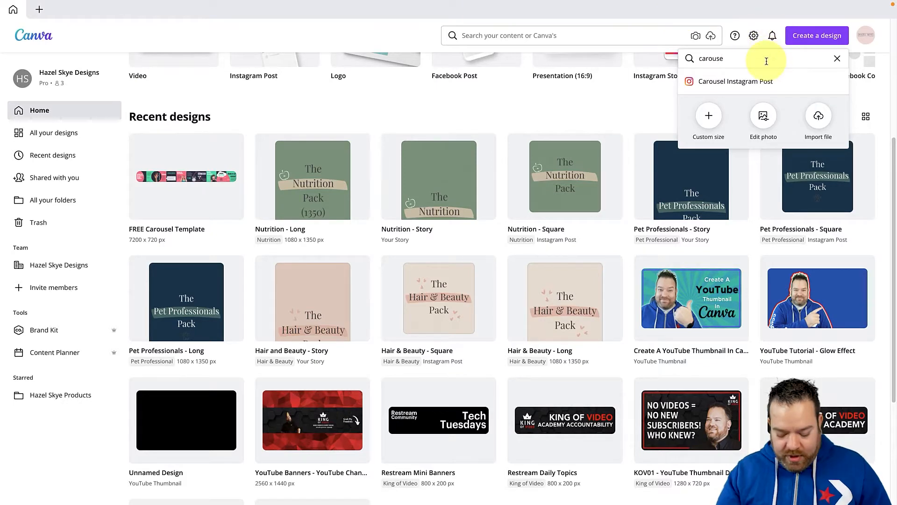
Clear the design type search and try a custom size of 10800 px width and 1080 px height
key("BackSpace")
key("BackSpace")
key("BackSpace")
key("BackSpace")
key("BackSpace")
key("BackSpace")
key("BackSpace")
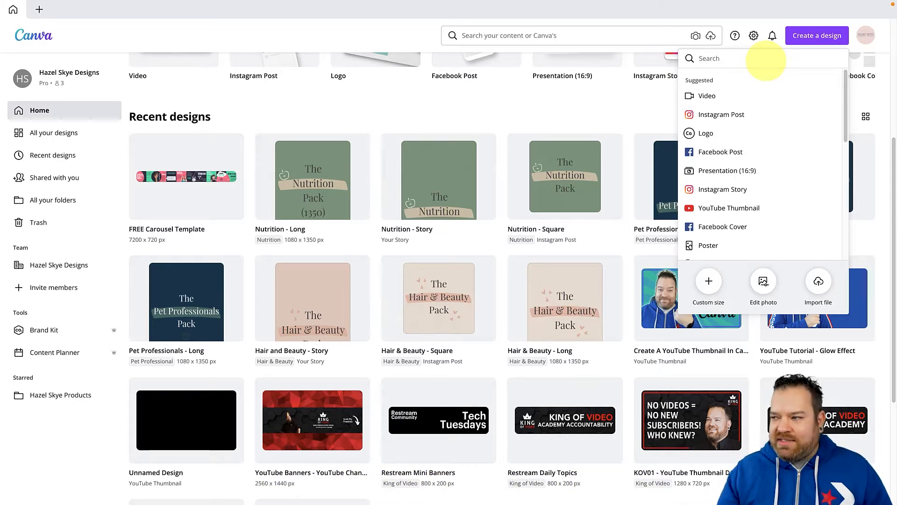
left_click(709, 281)
type("10800")
key("Tab")
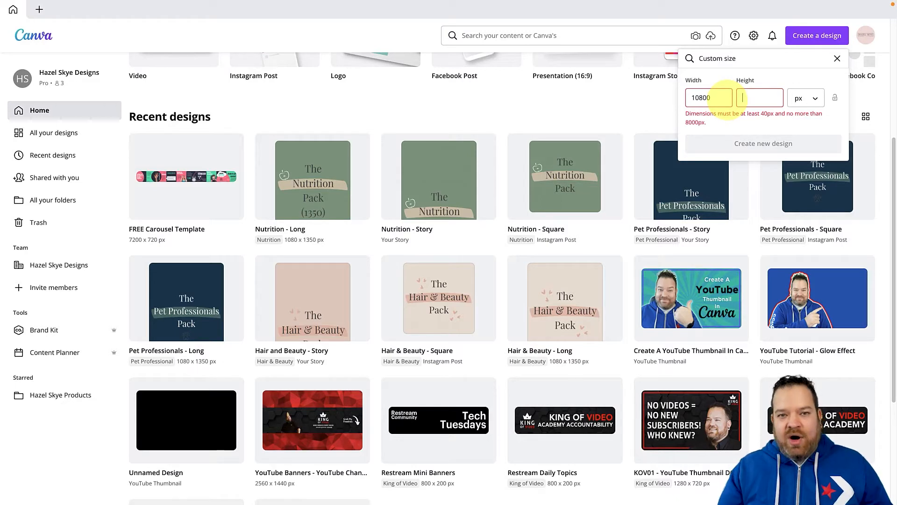
type("1080")
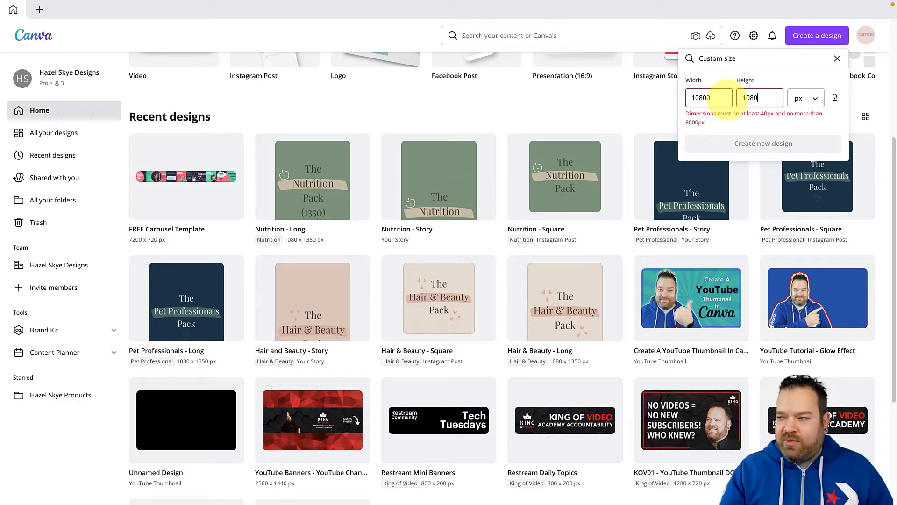
Change the custom size to 7200 px width and 720 px height and create the new design
double_click(725, 103)
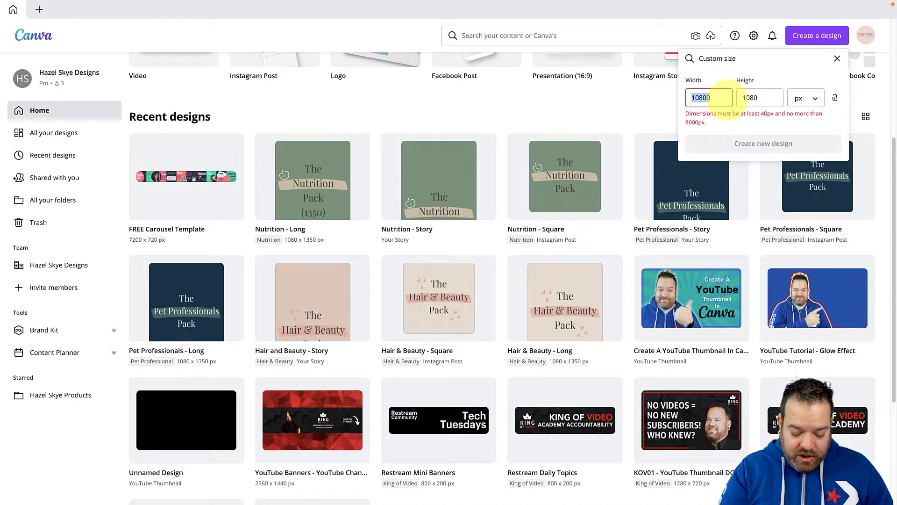
type("7200")
key("Tab")
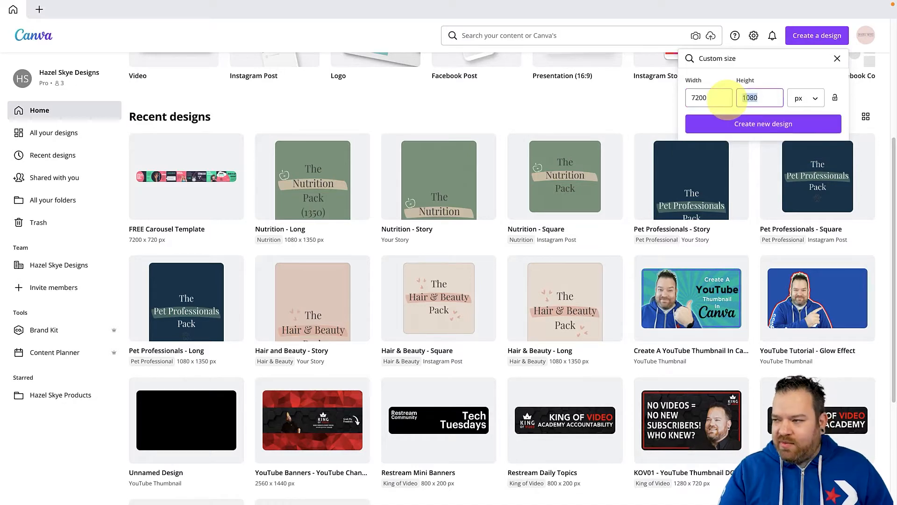
type("720")
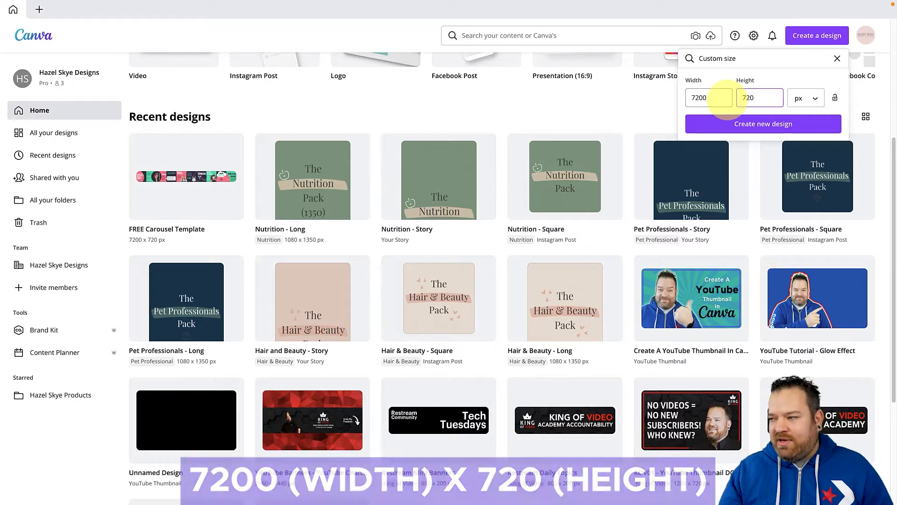
left_click(748, 122)
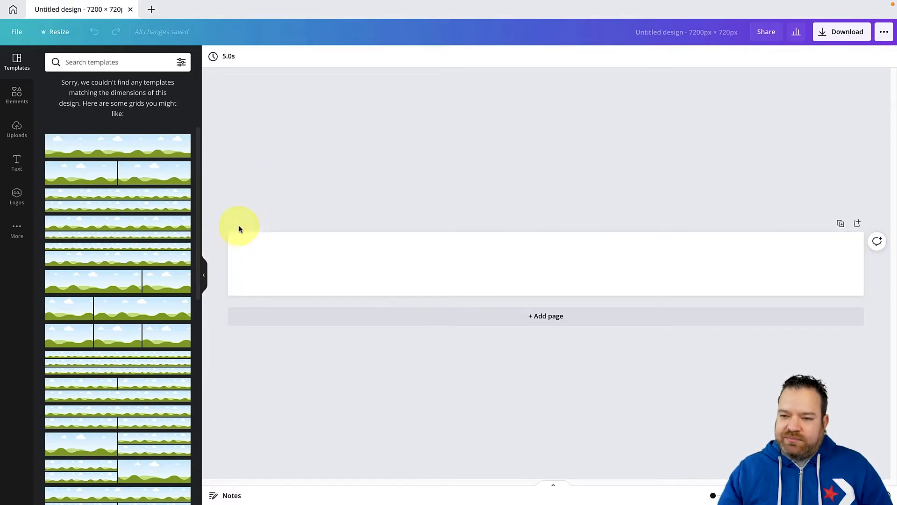
Turn on the guides, margins and rulers for the blank design
left_click(21, 36)
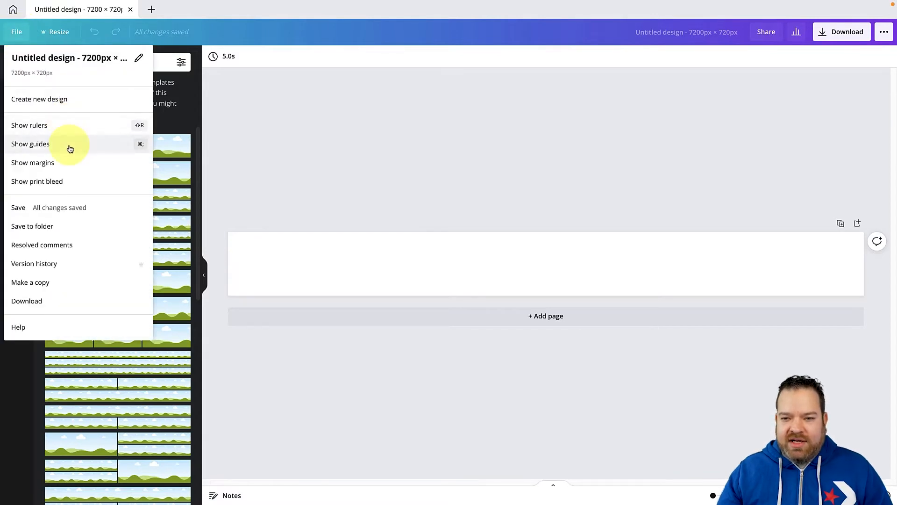
left_click(70, 148)
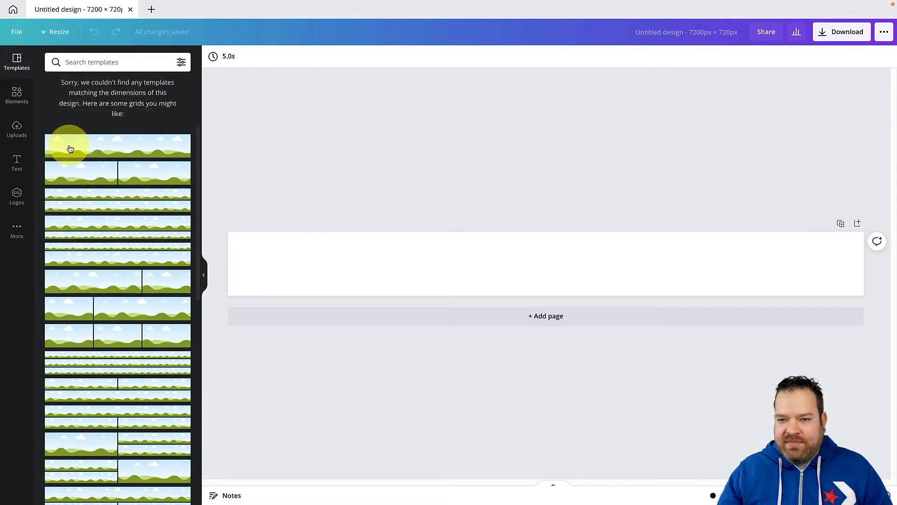
left_click(24, 37)
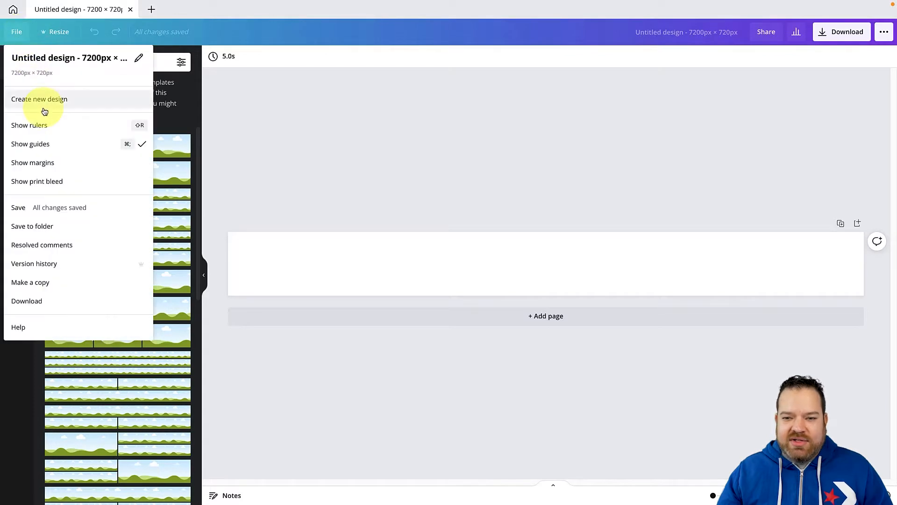
left_click(56, 171)
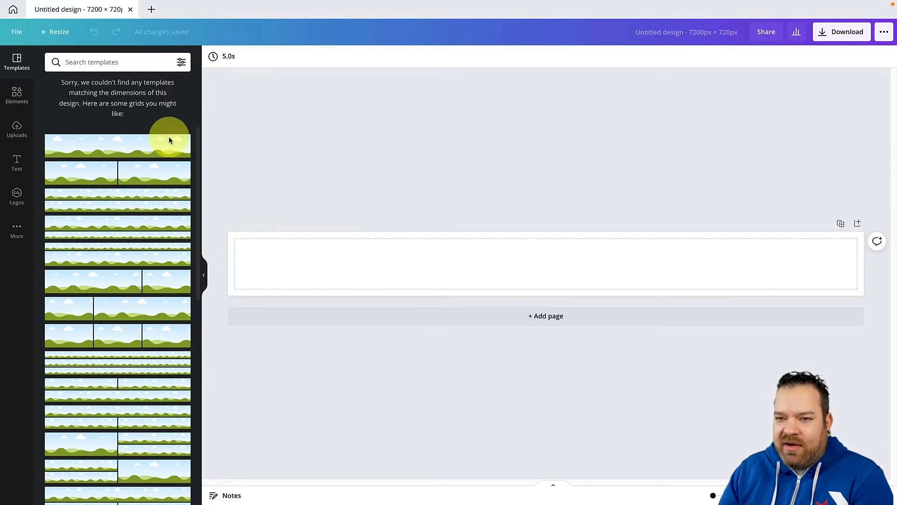
left_click(17, 31)
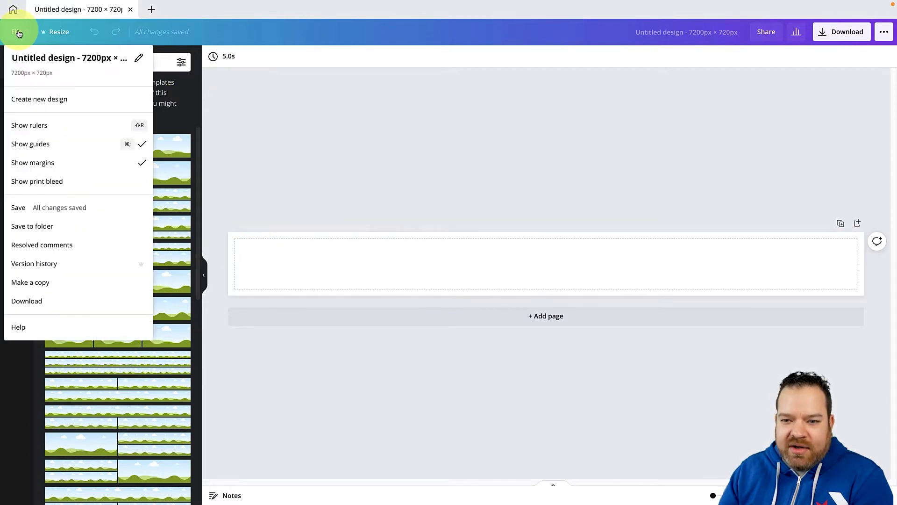
left_click(46, 127)
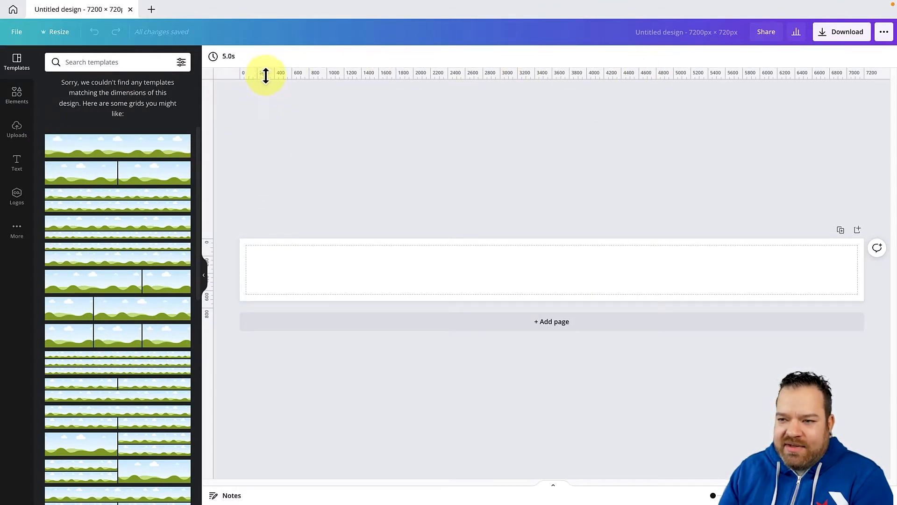
Try a horizontal guide, and place a vertical guide on the canvas at about 720 px
left_click_drag(275, 75, 301, 229)
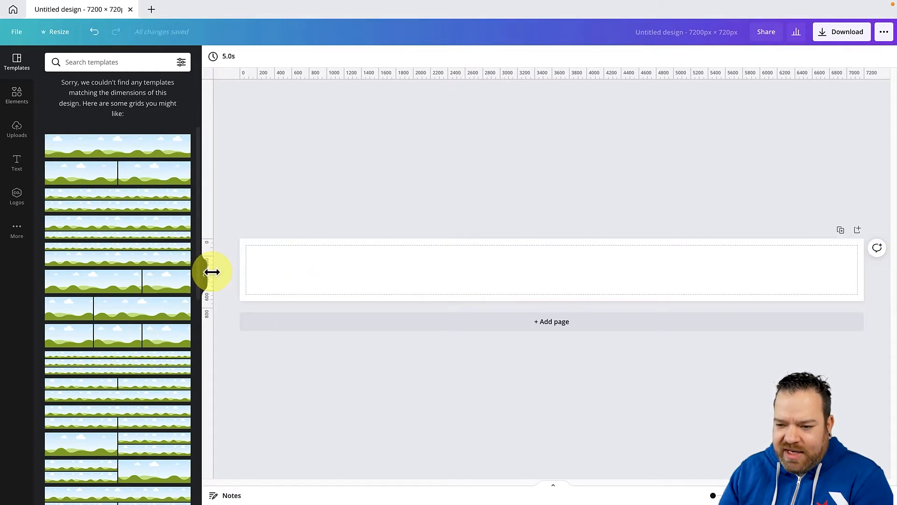
left_click_drag(208, 267, 302, 275)
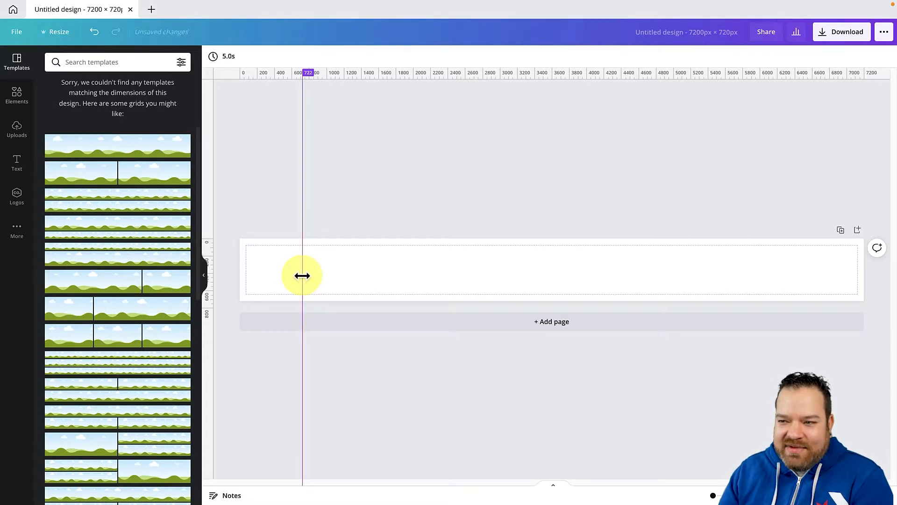
left_click_drag(303, 276, 301, 277)
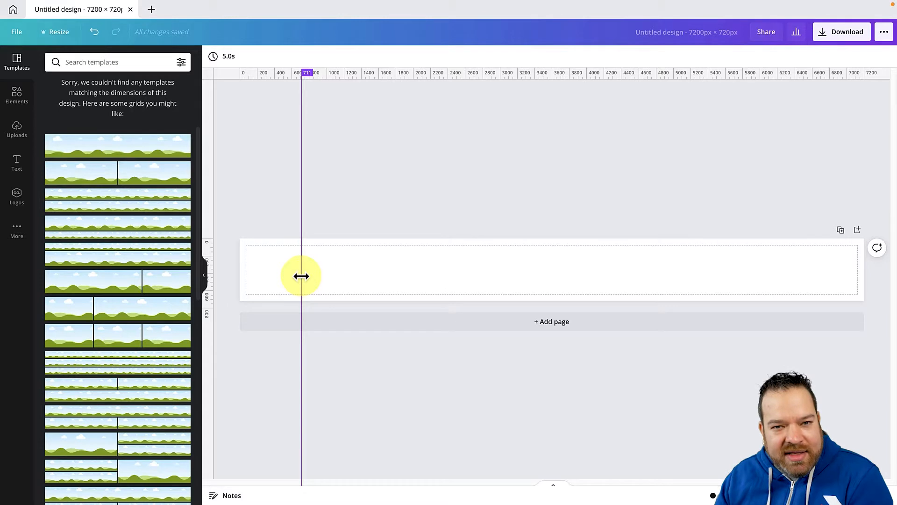
left_click_drag(302, 276, 303, 276)
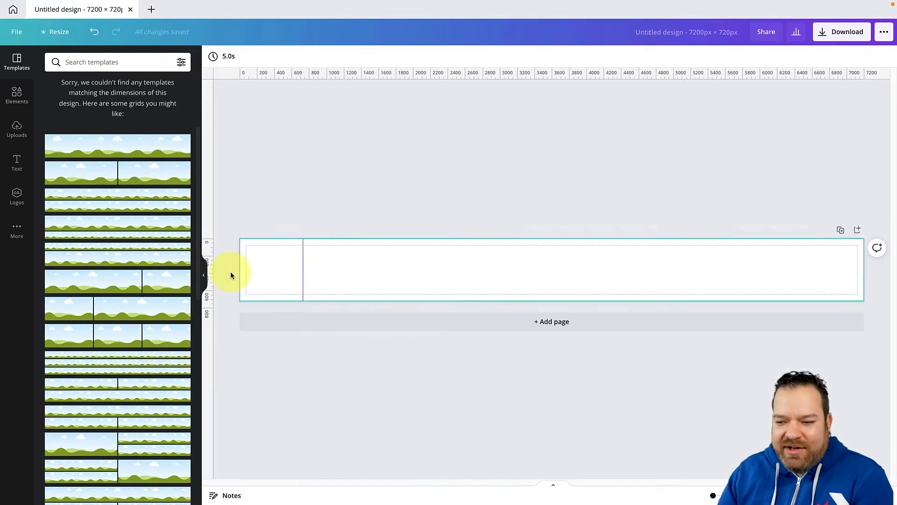
Collapse the side panel and fine-tune the vertical guide to 720 px on an enlarged view of the canvas
left_click(200, 275)
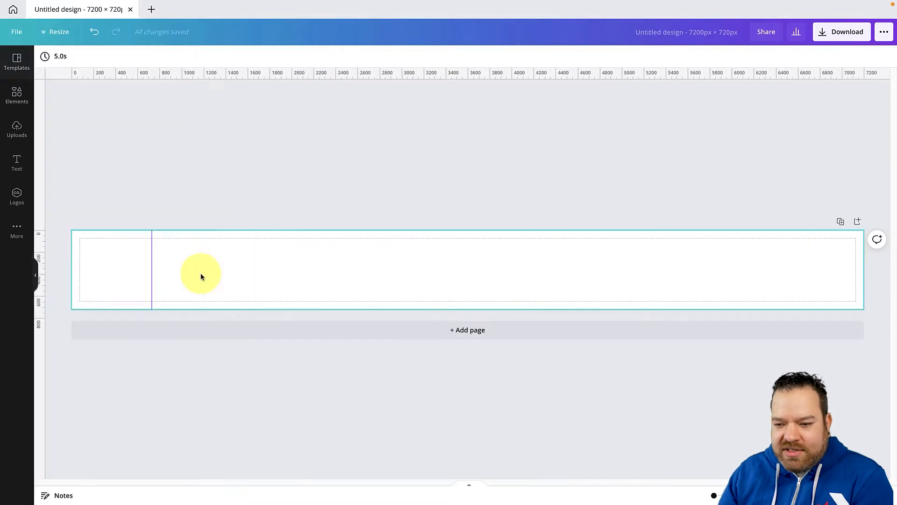
mouse_move(150, 259)
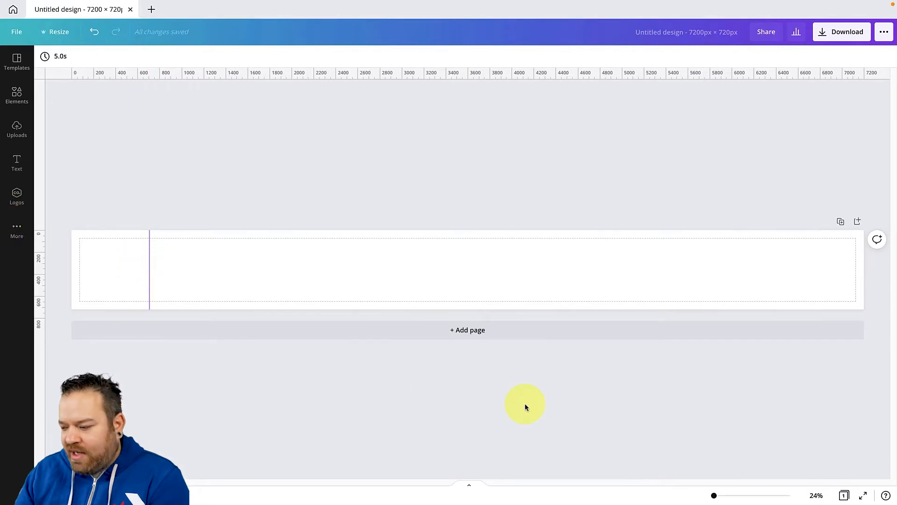
left_click_drag(714, 495, 720, 497)
left_click_drag(558, 481, 259, 488)
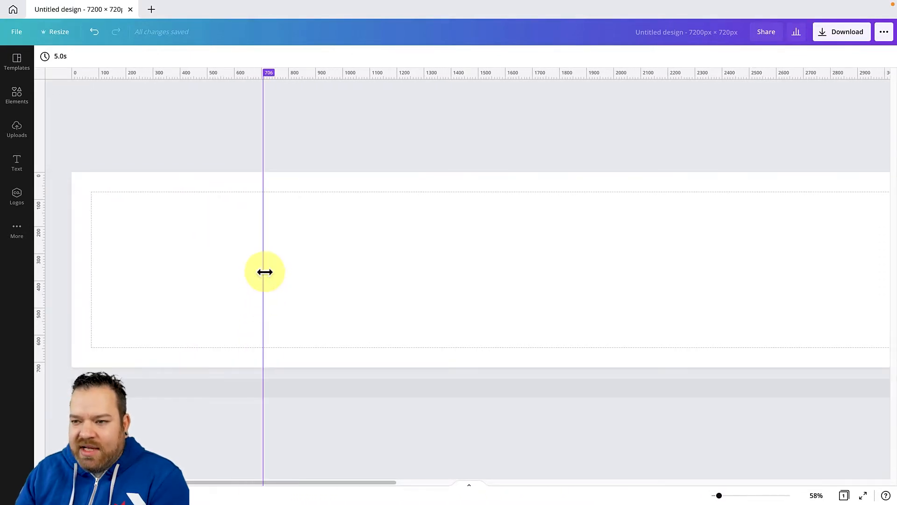
left_click_drag(264, 274, 267, 274)
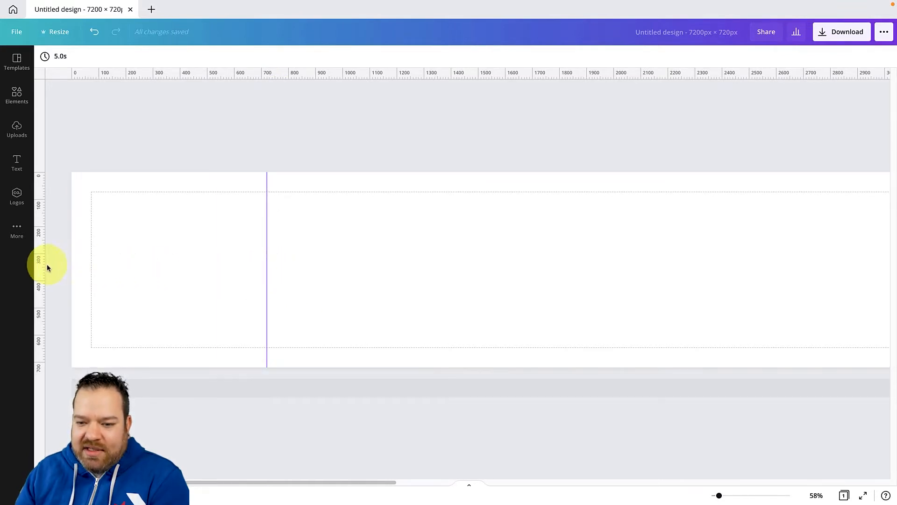
Add two more vertical guides, at 1440 px and 2160 px
left_click_drag(38, 267, 462, 277)
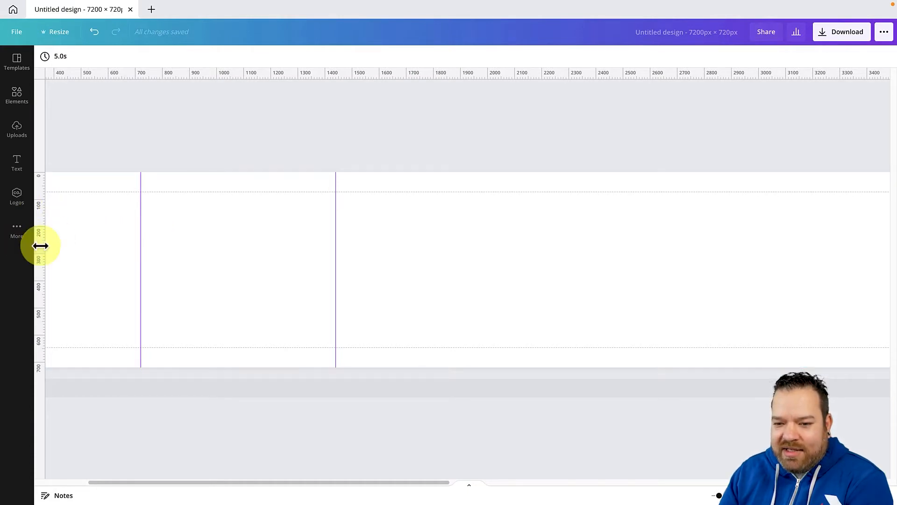
left_click_drag(40, 244, 504, 259)
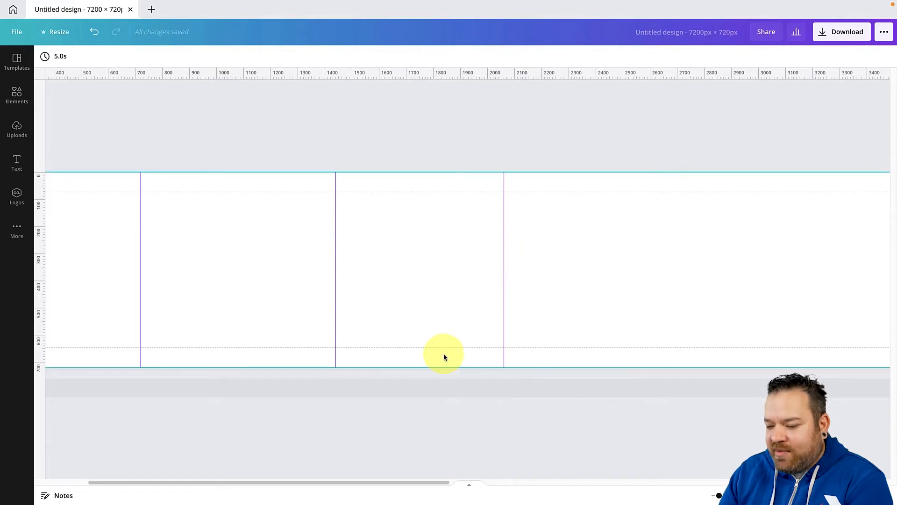
left_click_drag(408, 480, 504, 480)
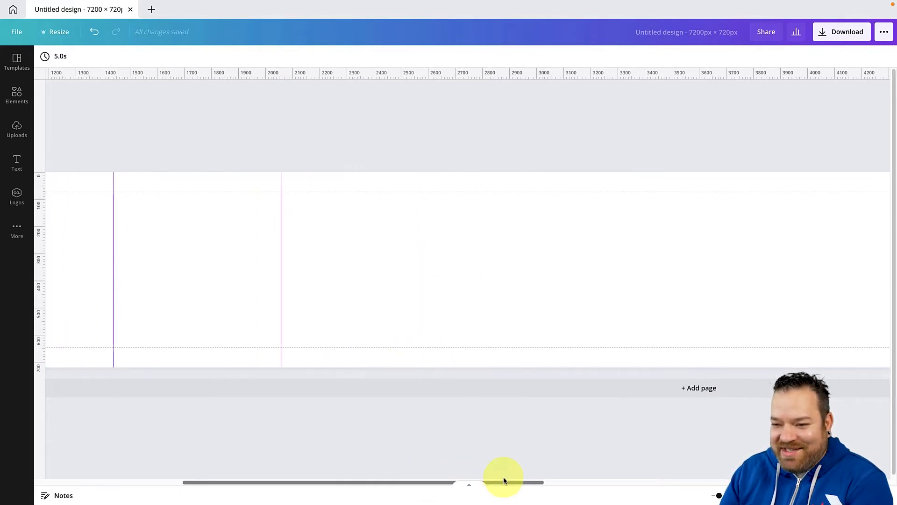
left_click_drag(282, 255, 310, 254)
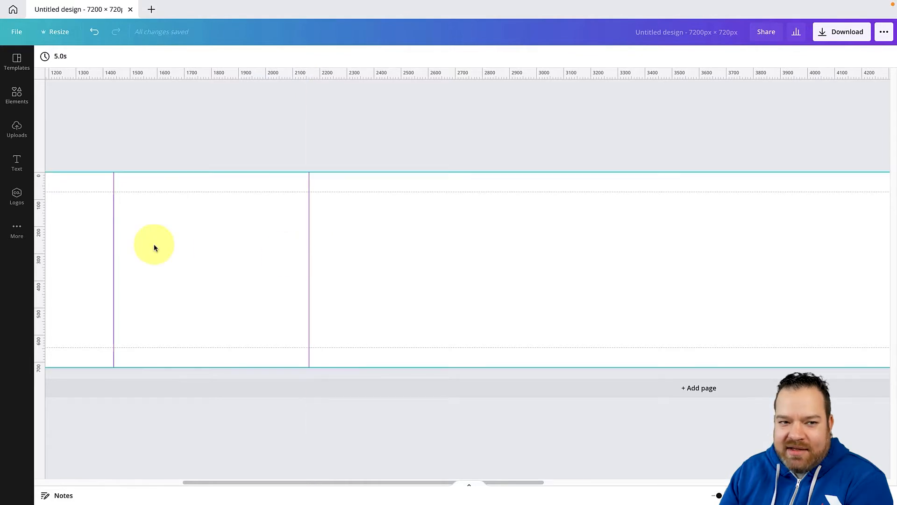
Add further vertical guides along the canvas, keeping them spaced 720 px apart
left_click_drag(40, 224, 392, 216)
scroll(521, 287, "right", 8)
scroll(392, 217, "right", 4)
left_click_drag(40, 168, 524, 167)
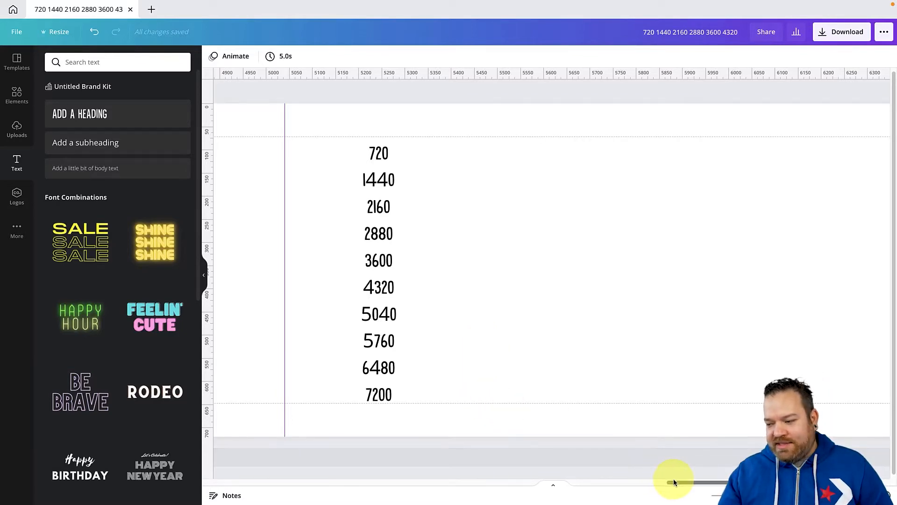
mouse_move(675, 487)
left_mouse_down()
mouse_move(692, 483)
mouse_move(677, 483)
left_mouse_up()
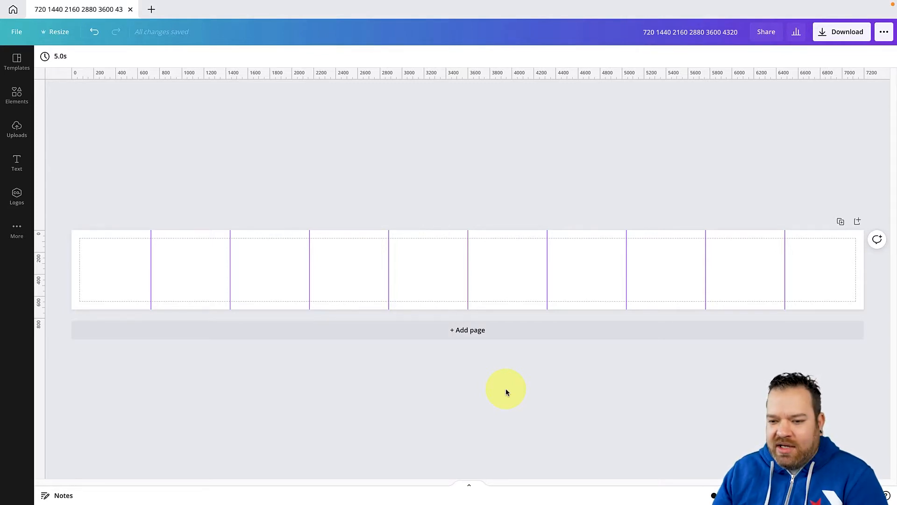
Set the page background to the black colour from the King of Video palette
left_click(132, 275)
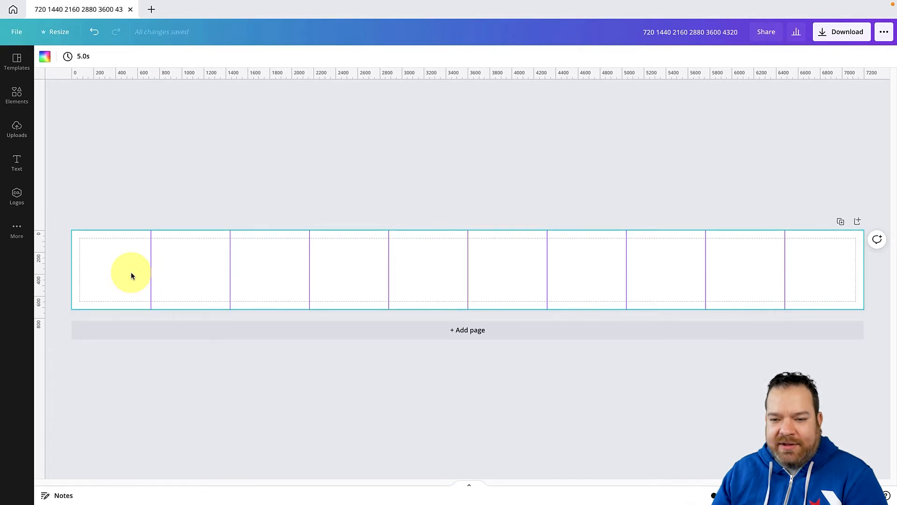
left_click(45, 56)
left_click(54, 173)
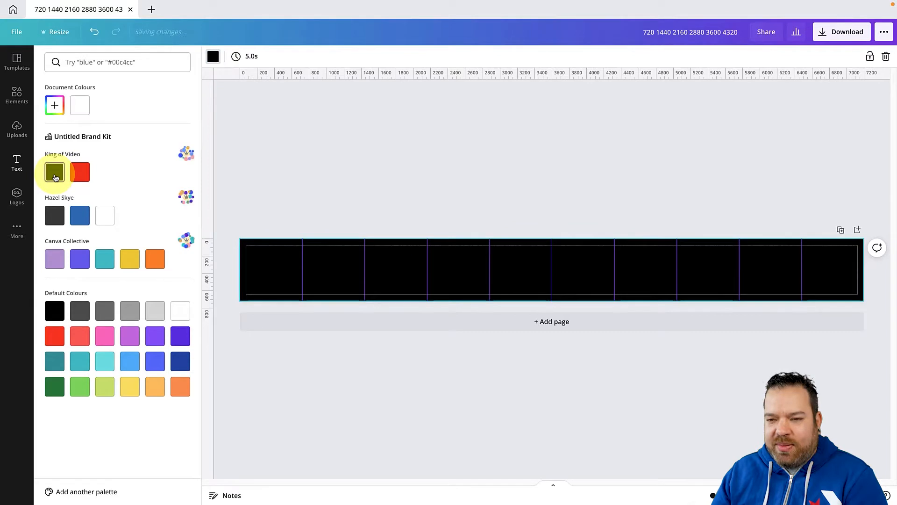
left_click(290, 180)
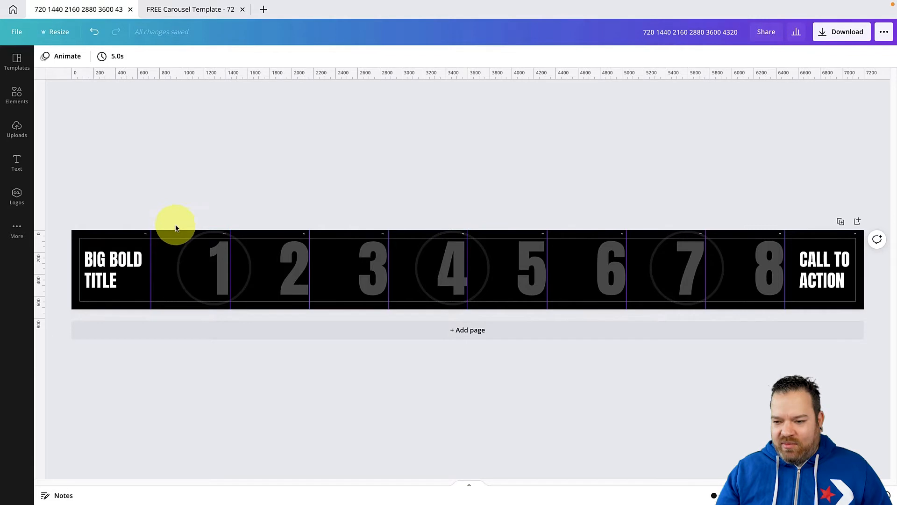
Delete the number 8 and shift the numbers 1 to 7 with their circles one slide to the right
left_click_drag(177, 222, 711, 340)
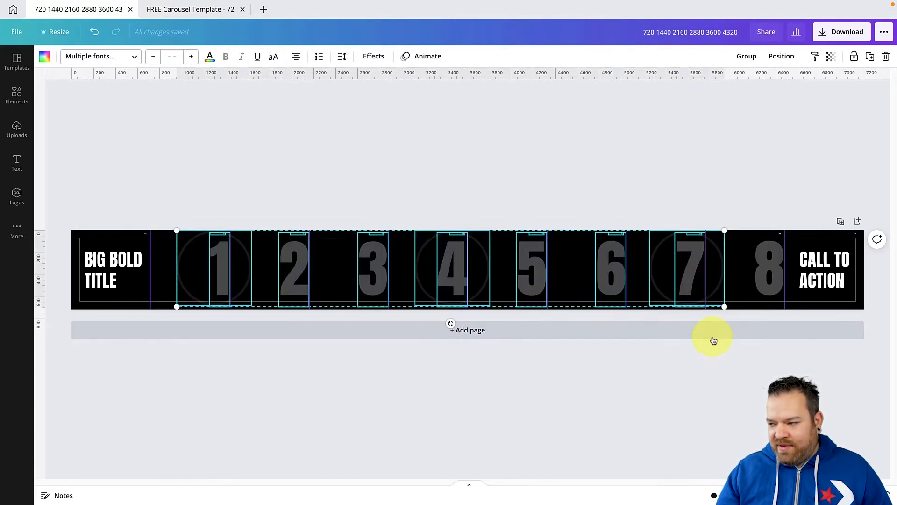
left_click(772, 279)
key("Delete")
left_click_drag(170, 201, 726, 351)
left_click_drag(296, 287, 364, 283)
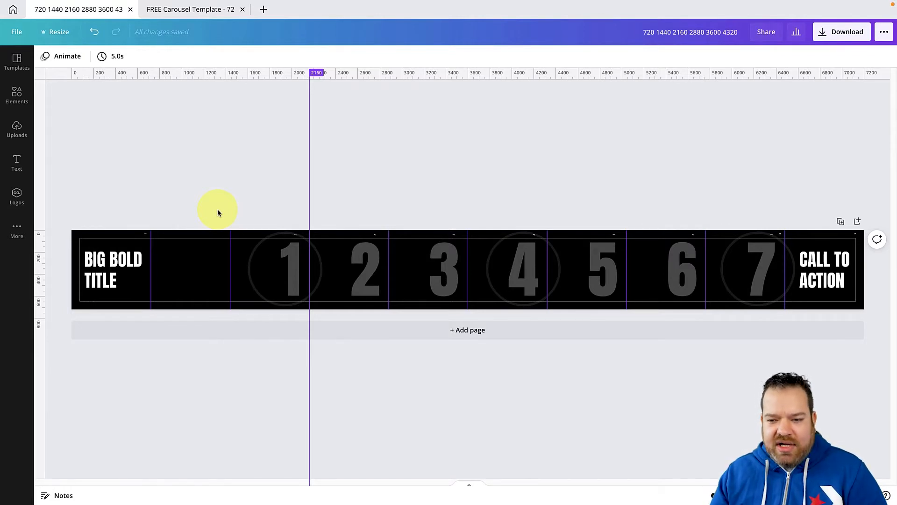
Replace the BIG BOLD TITLE text on the first slide with "Catchy Headline" split over two lines
left_click(124, 257)
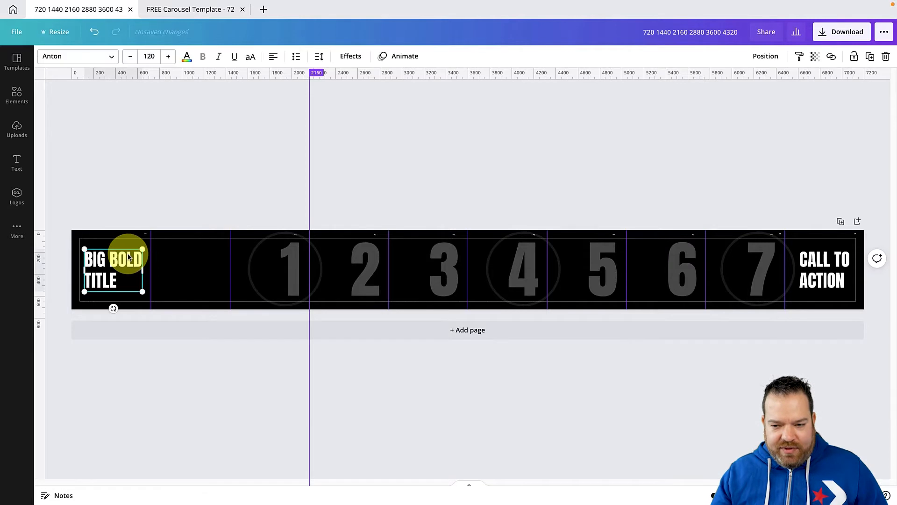
left_click(128, 256)
left_click(128, 255)
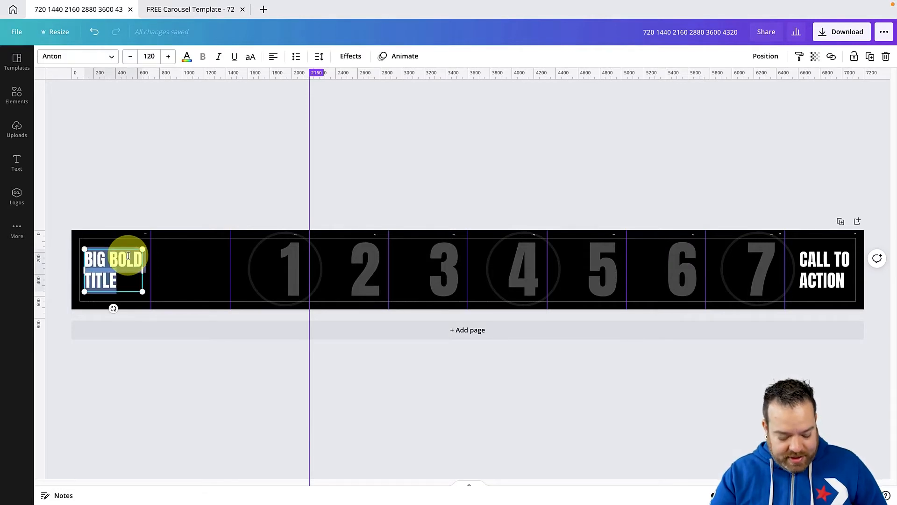
type("Catchy")
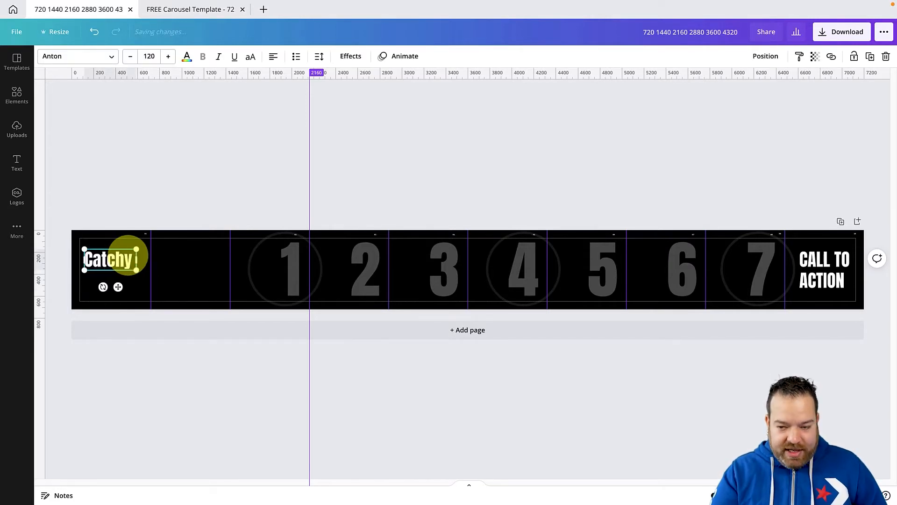
type(" Headline")
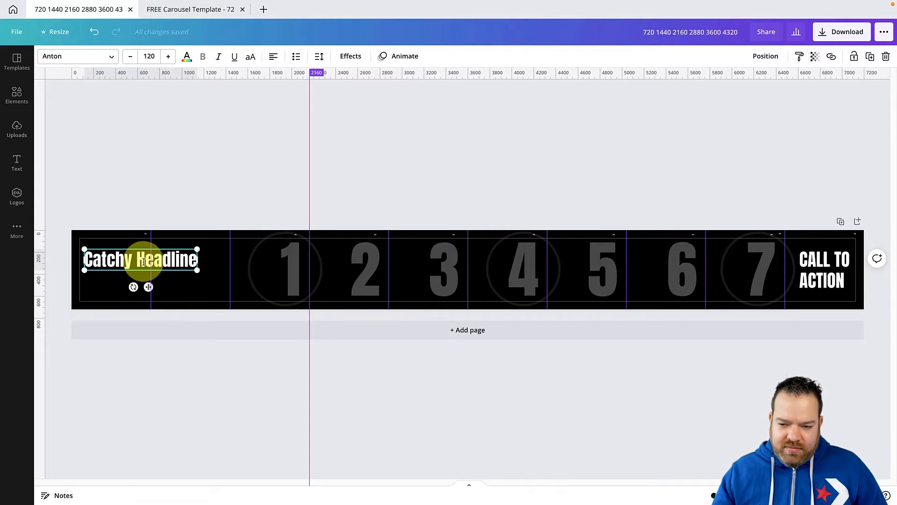
left_click(141, 260)
key("Return")
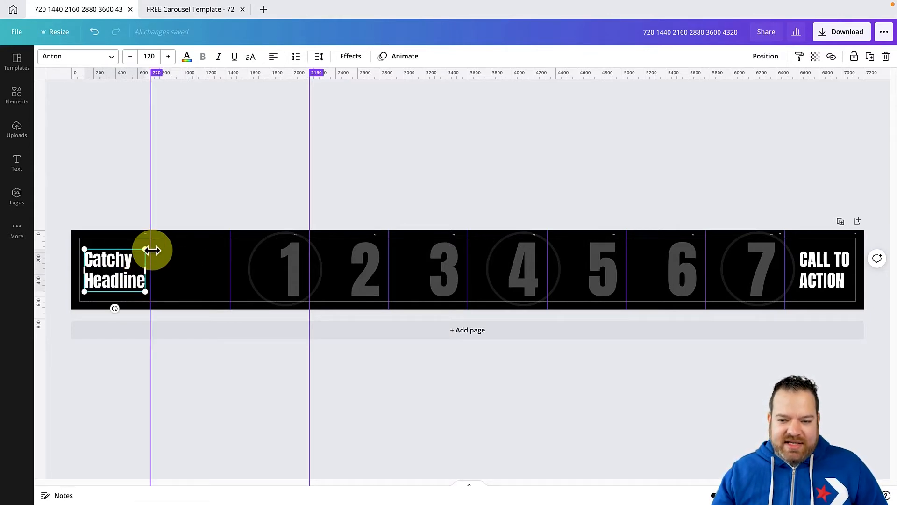
left_click(110, 207)
Duplicate the headline onto the second slide and change the copy's text to "Sub Heading"
left_click(111, 261)
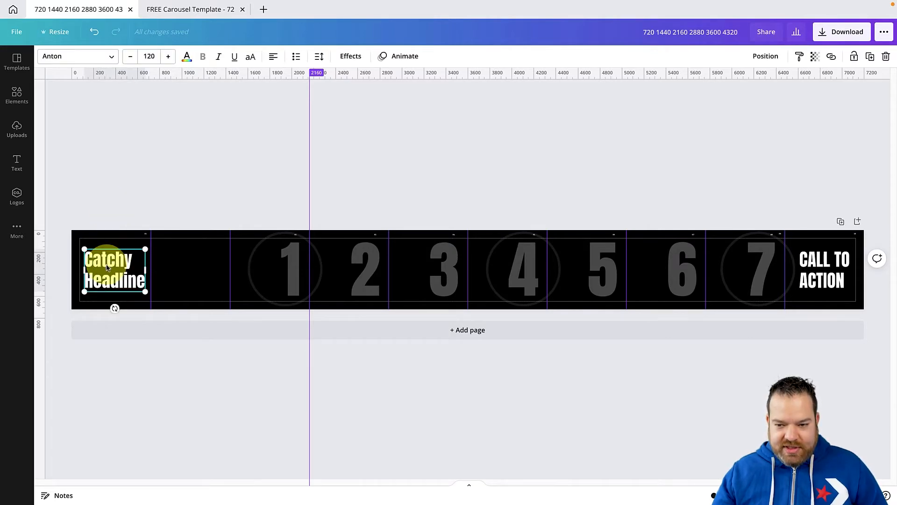
left_click_drag(107, 268, 182, 268)
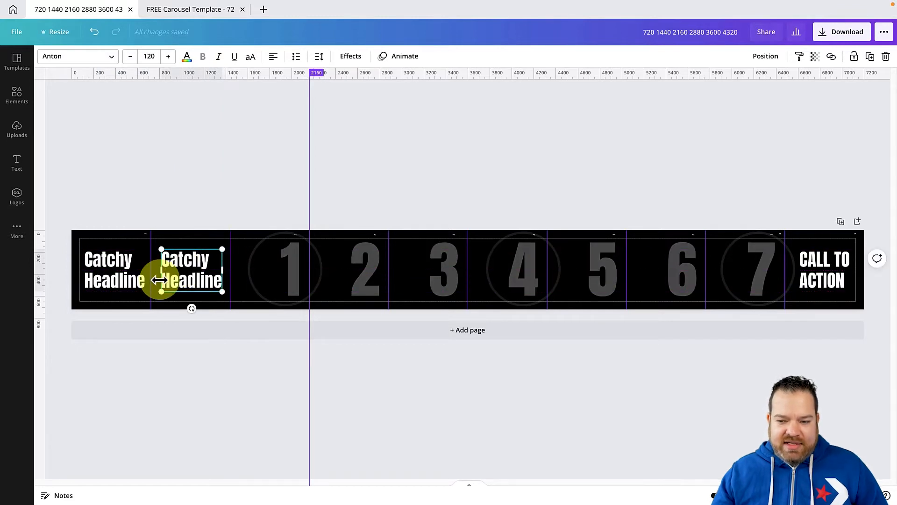
double_click(174, 271)
type("S")
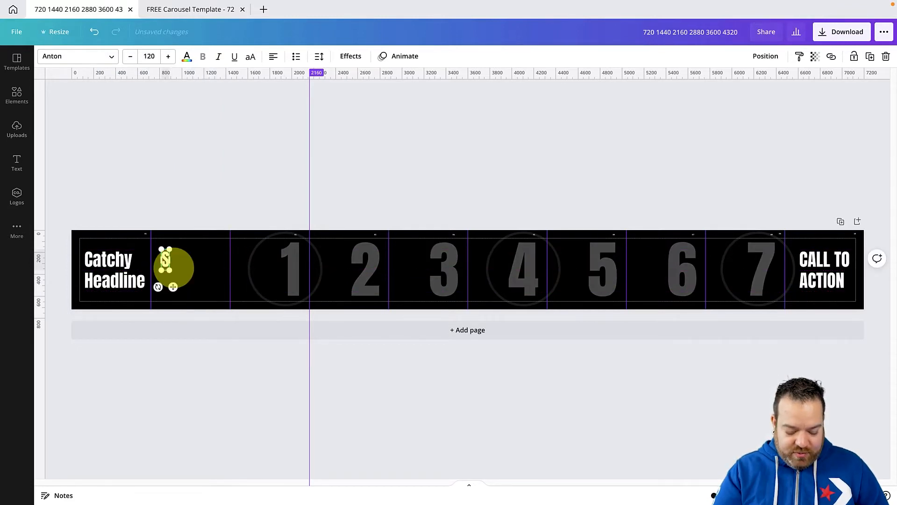
type("ub Headlin")
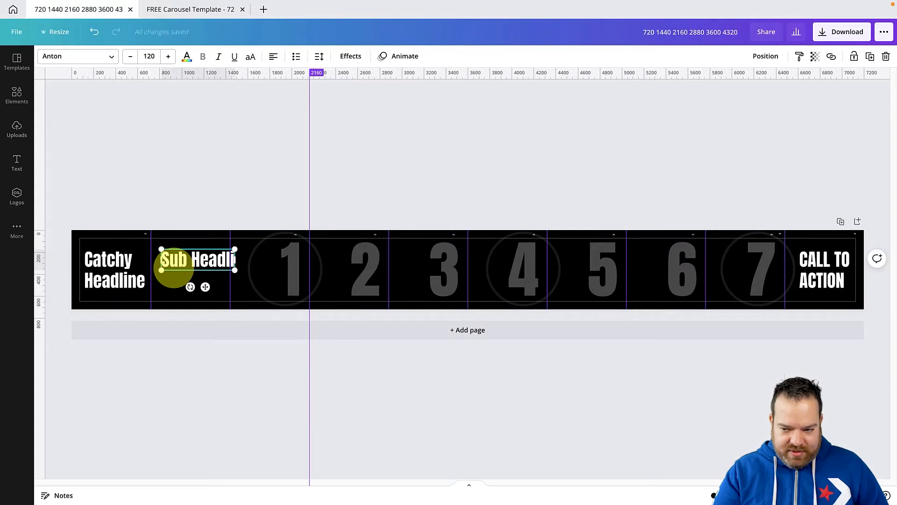
key("BackSpace")
key("BackSpace")
key("BackSpace")
key("BackSpace")
type("ding")
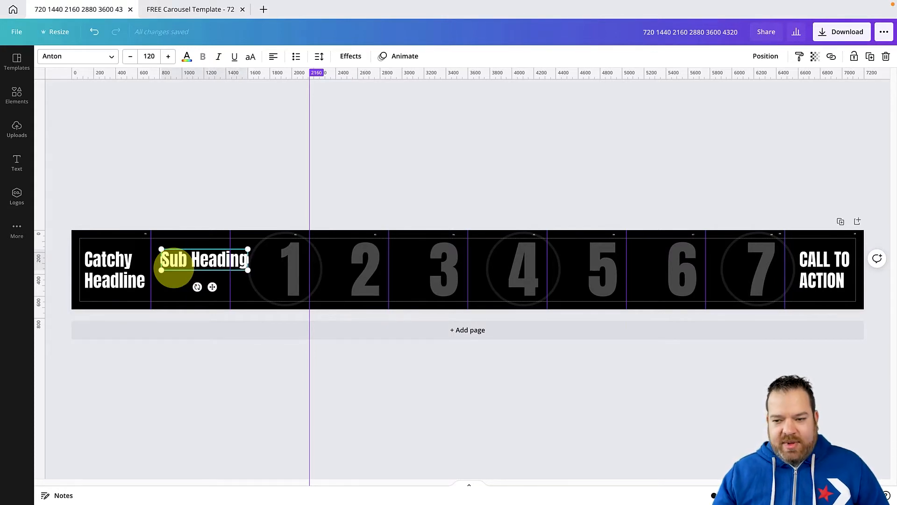
left_click(179, 204)
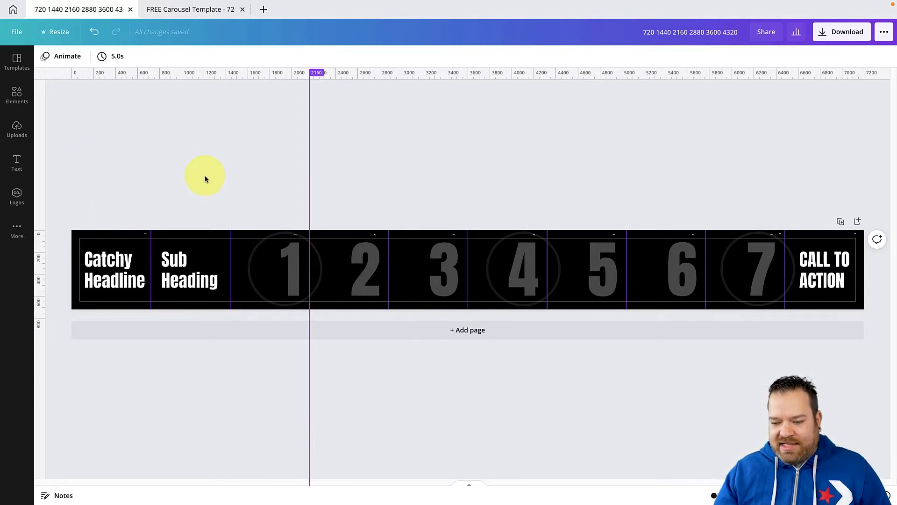
Add a second page and apply the purple-to-teal polygon background image to it
left_click(256, 327)
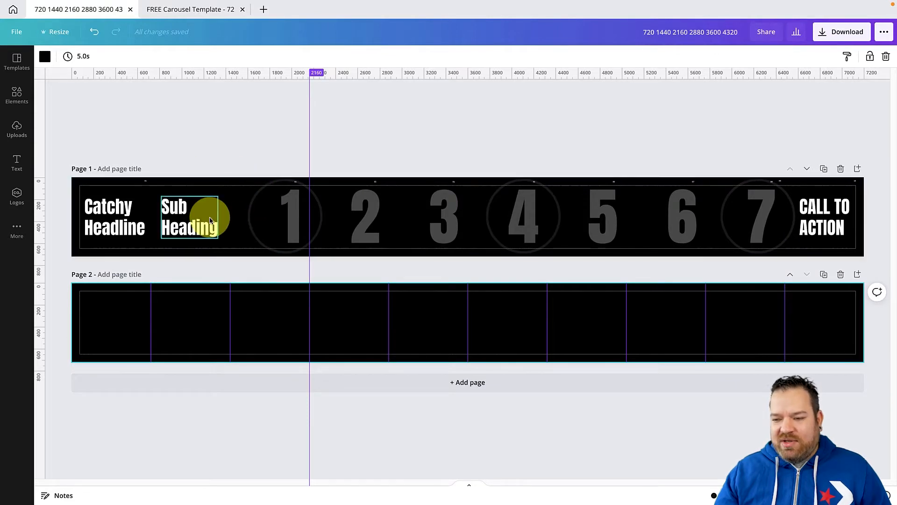
left_click(223, 149)
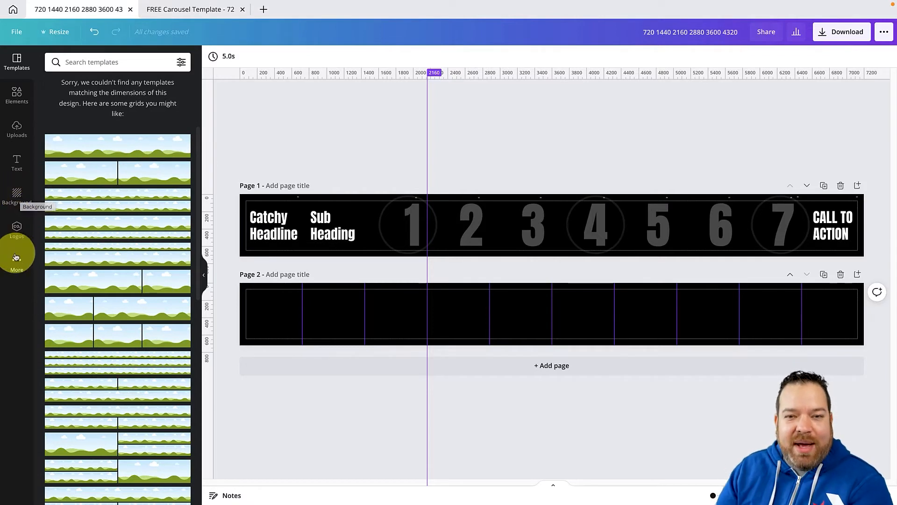
left_click(21, 197)
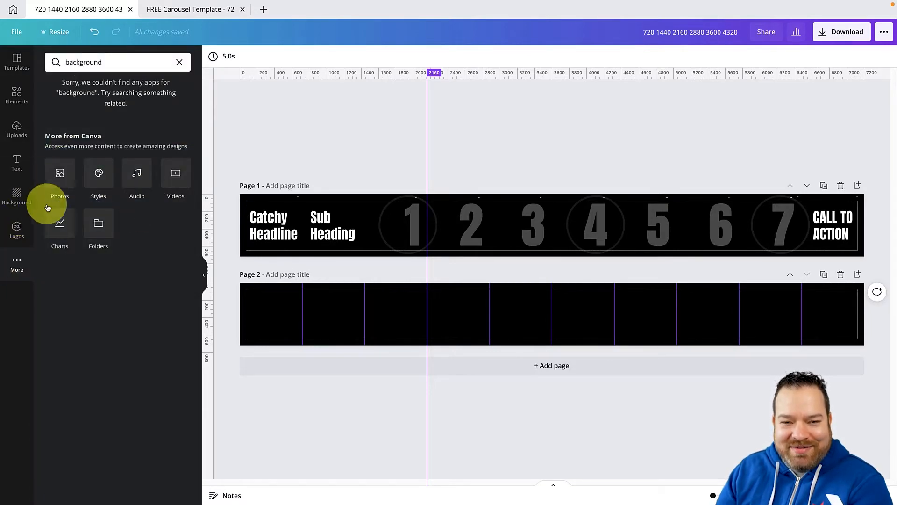
left_click(65, 180)
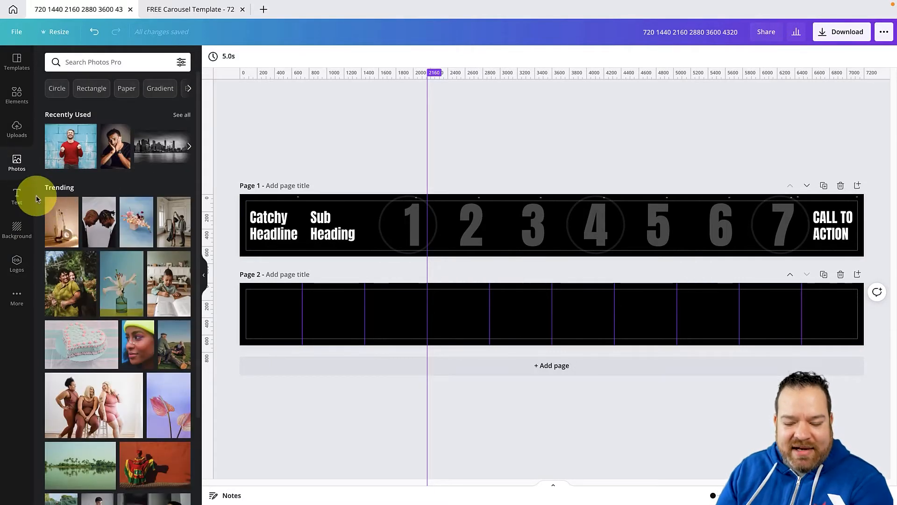
left_click(21, 234)
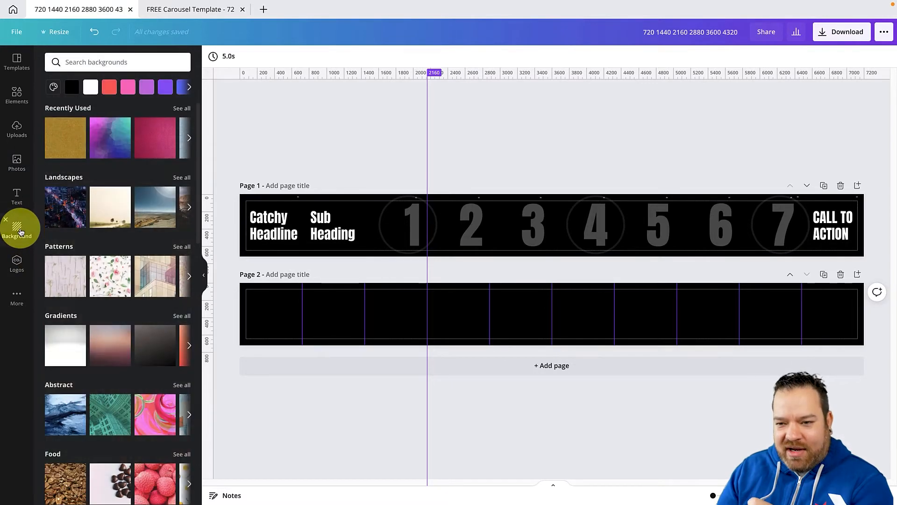
left_click(103, 137)
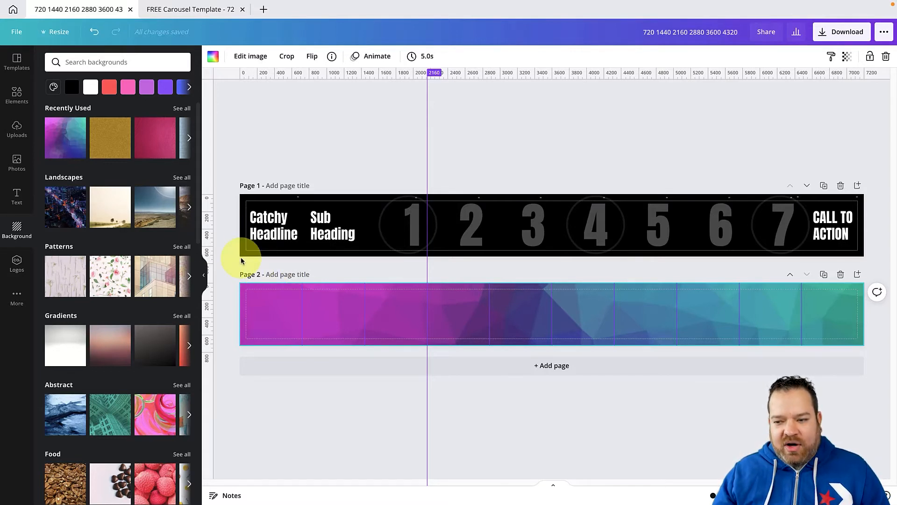
left_click(227, 278)
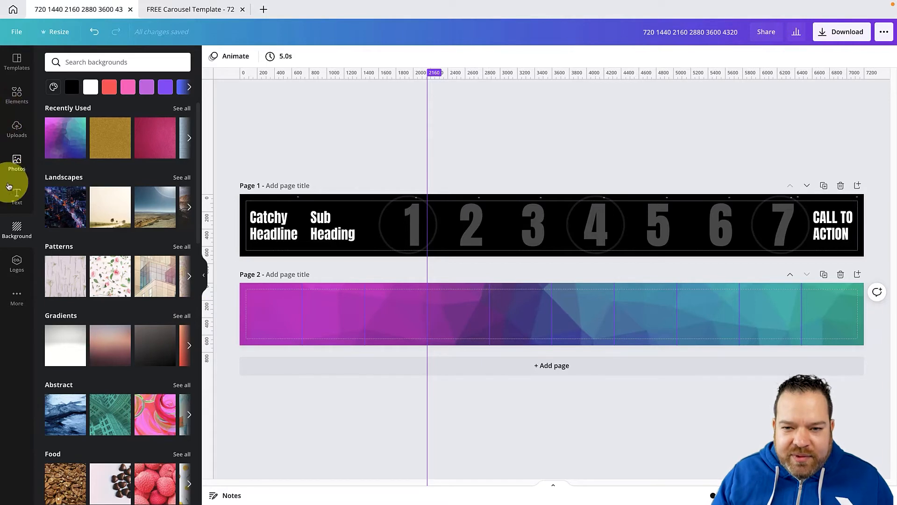
Add a square shape to page 2, size it to cover the first two slides and fill it black
left_click(15, 103)
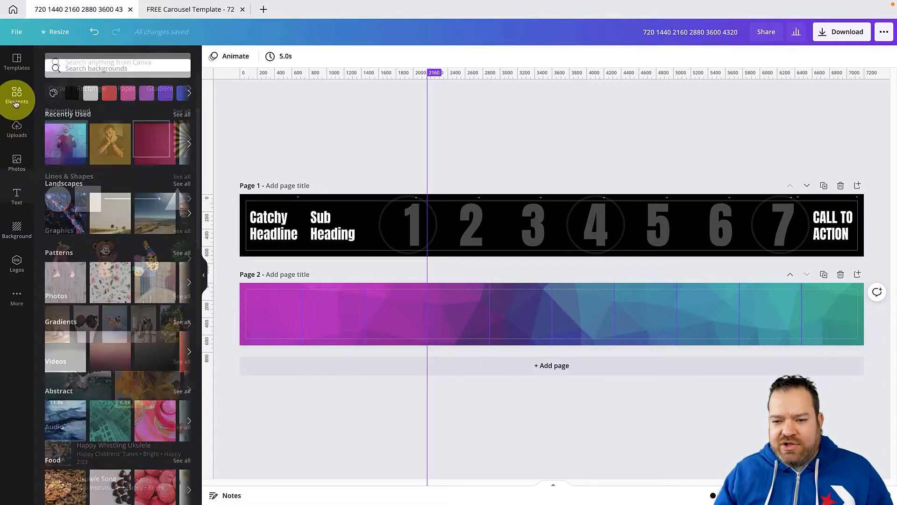
left_click(81, 202)
left_click_drag(542, 313, 381, 395)
left_click_drag(304, 403, 307, 346)
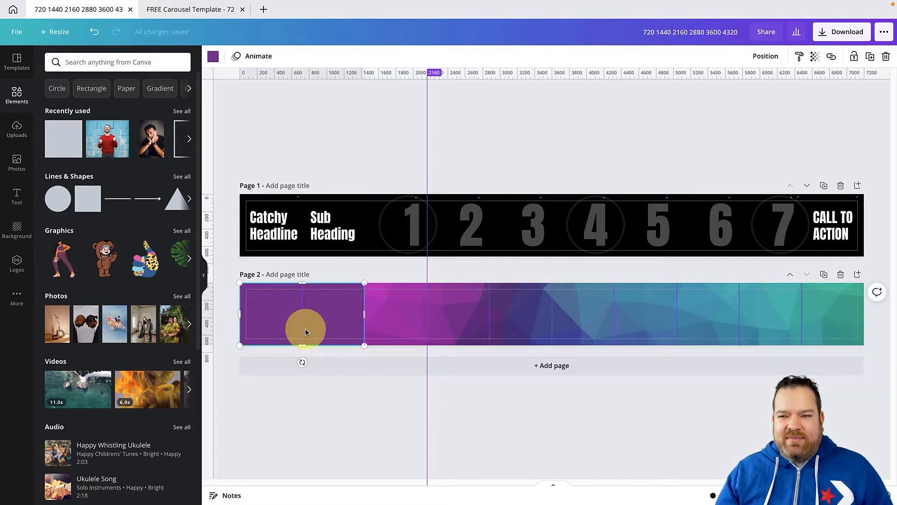
left_click(213, 56)
left_click(79, 105)
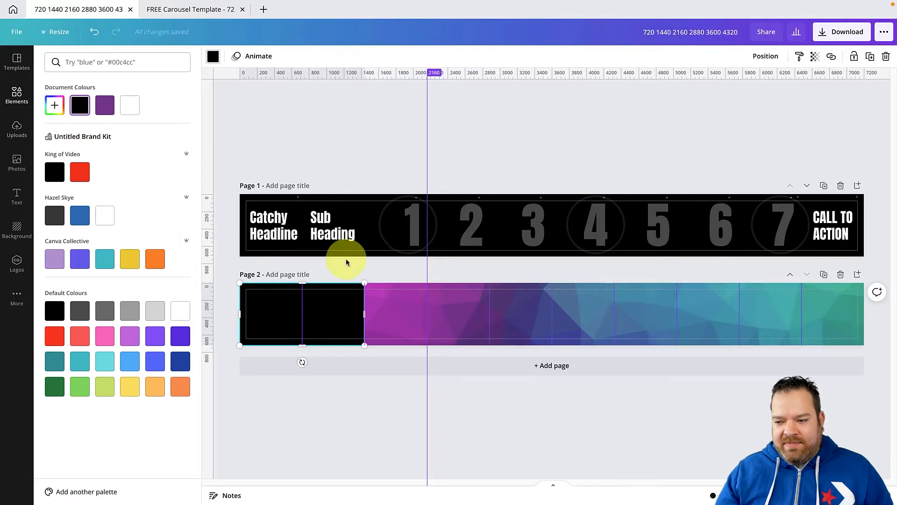
left_click(347, 262)
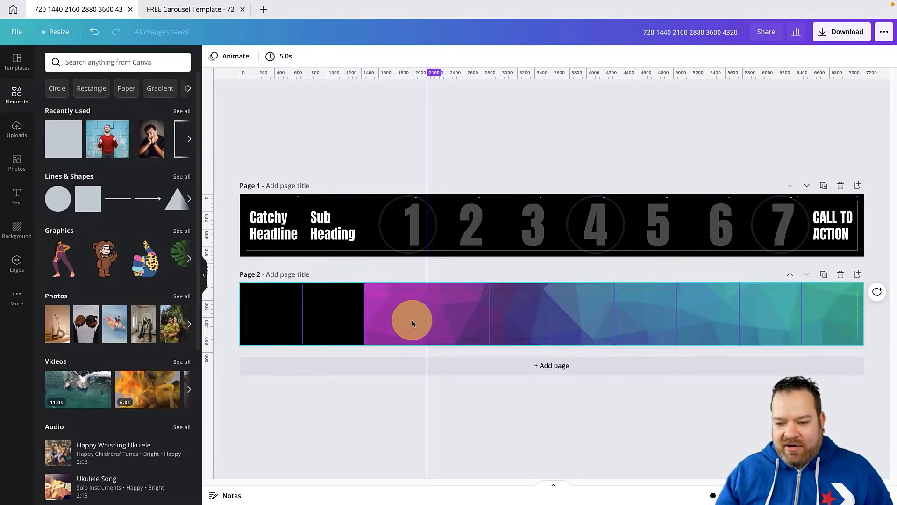
Copy the black shape to the end of page 2 and size it to cover only the last slide
left_click(265, 310)
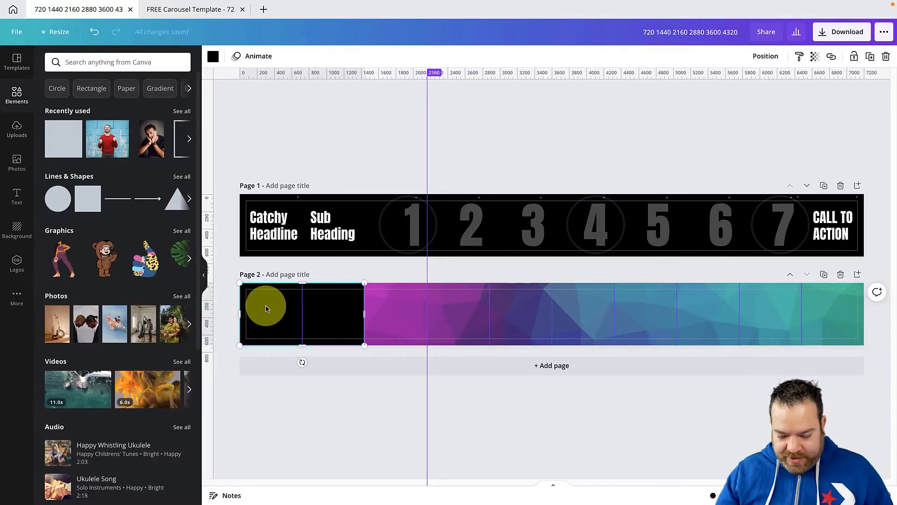
left_click_drag(265, 310, 801, 311)
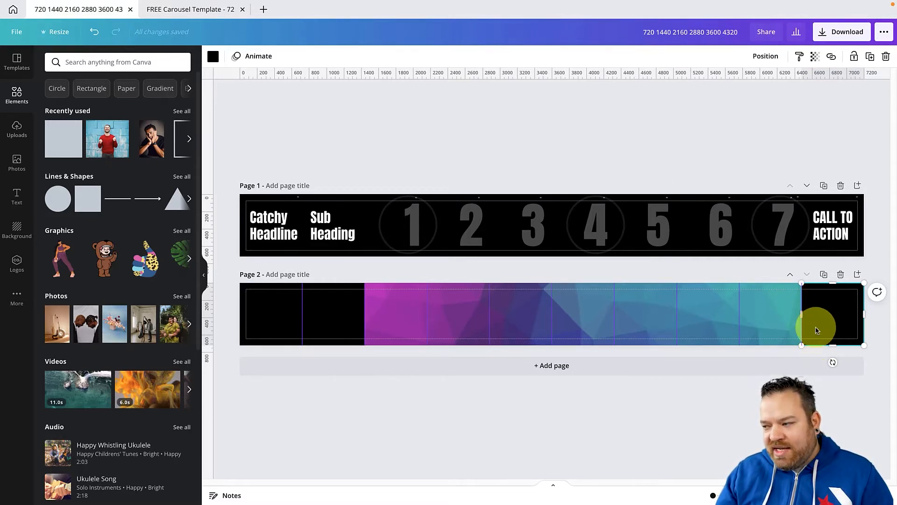
left_click_drag(821, 311, 783, 311)
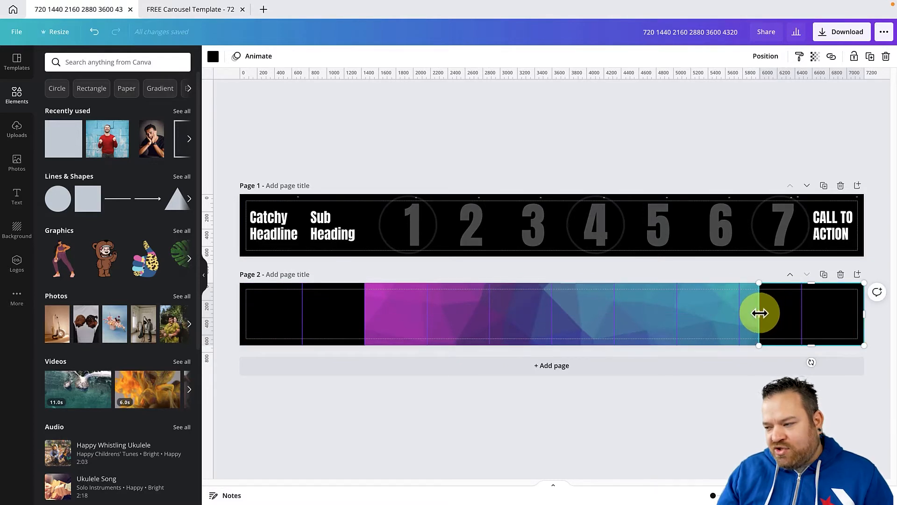
left_click_drag(759, 313, 801, 311)
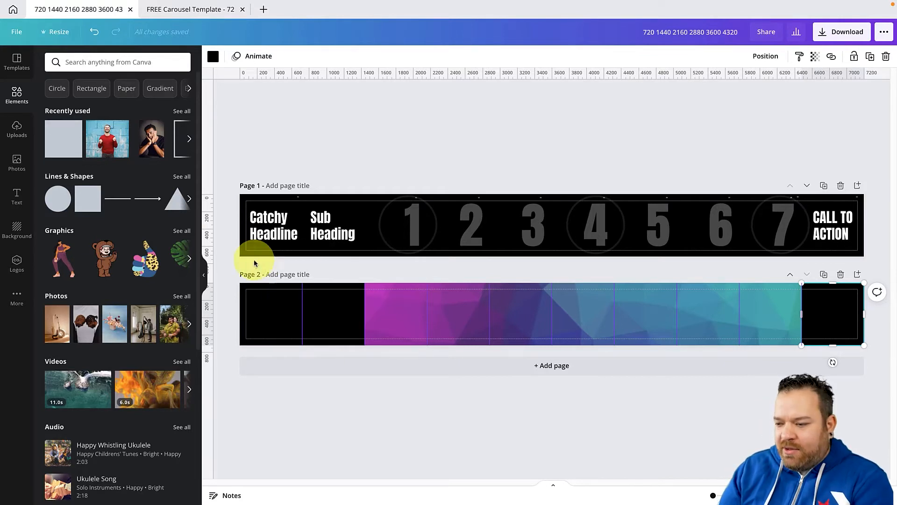
Try the dusty pink gradient, flamingo and gold glitter backgrounds on page 2
left_click(444, 306)
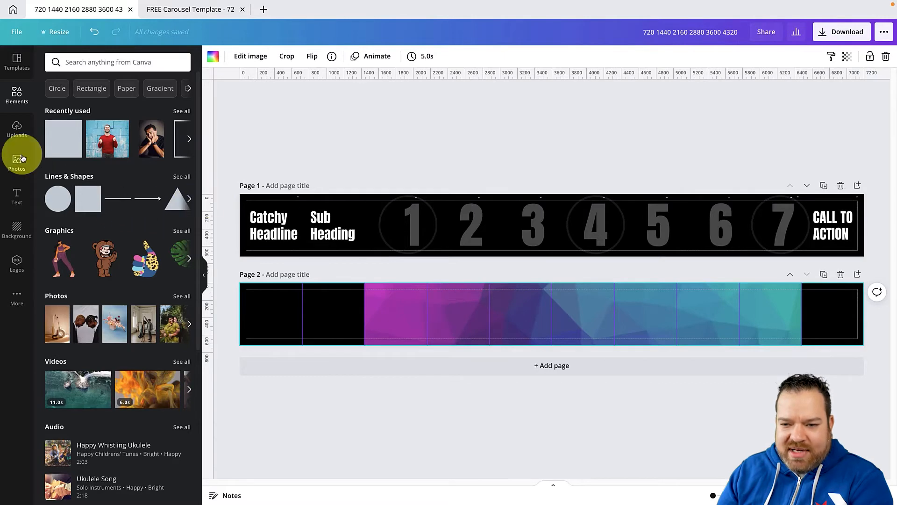
left_click(17, 228)
scroll(101, 215, "down", 3)
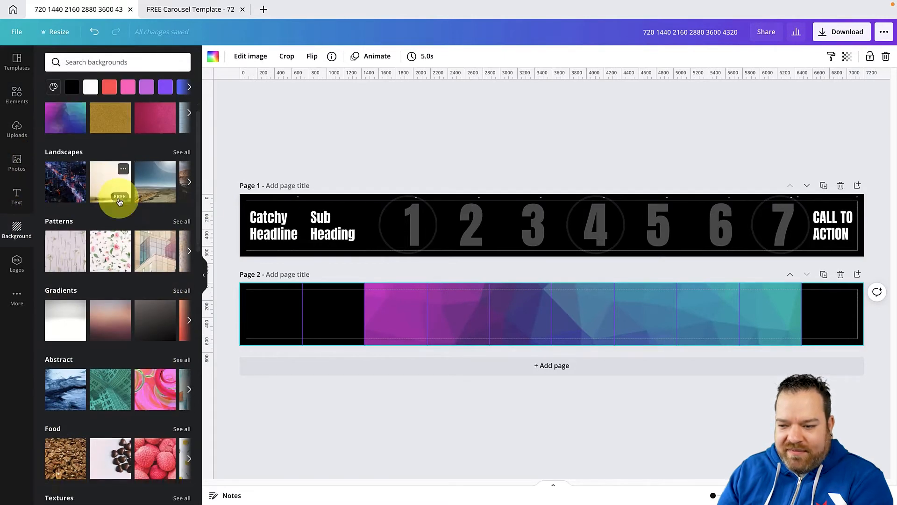
left_click(115, 257)
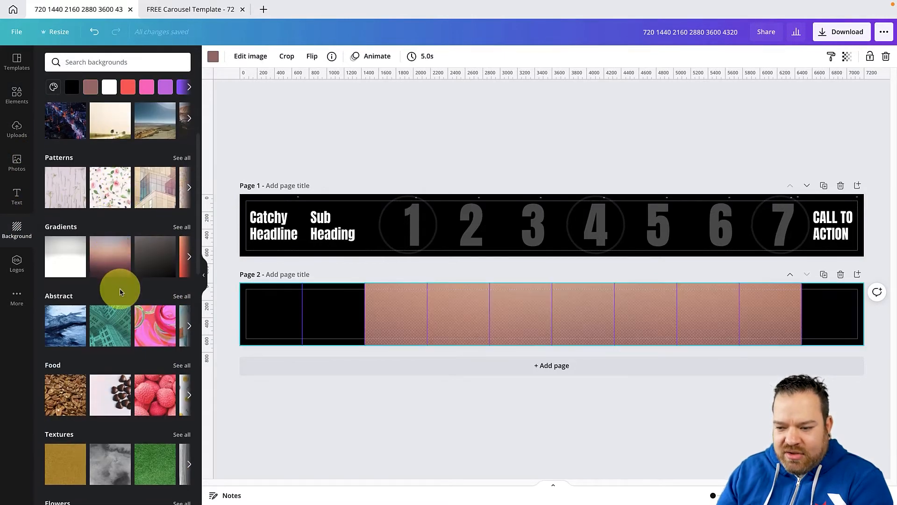
scroll(117, 291, "down", 5)
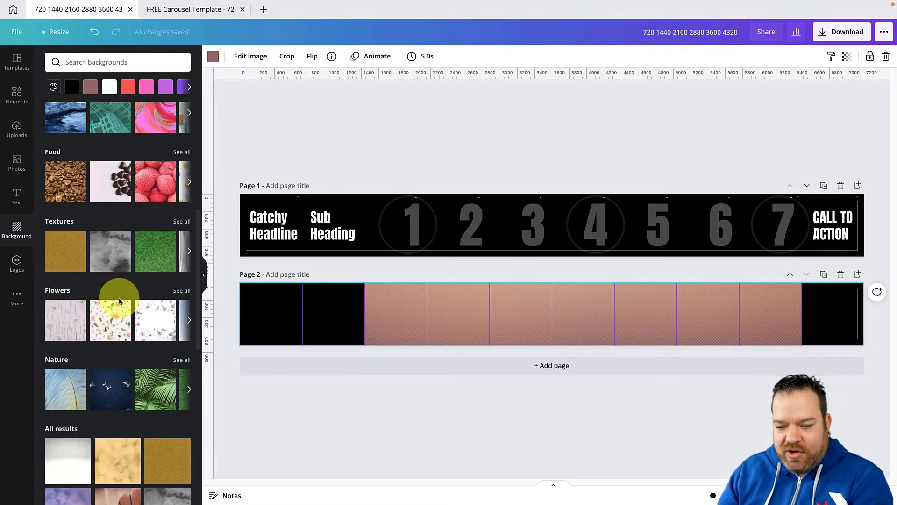
scroll(121, 294, "down", 5)
left_click(114, 198)
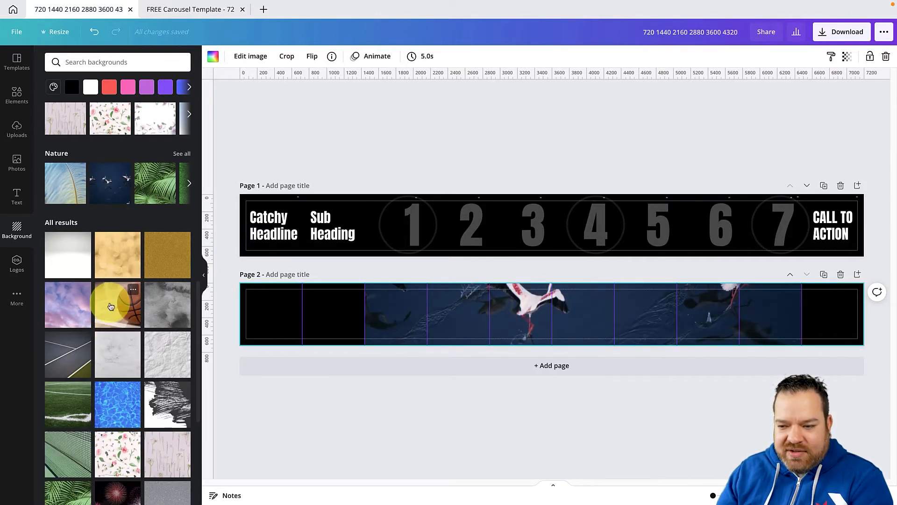
left_click(156, 261)
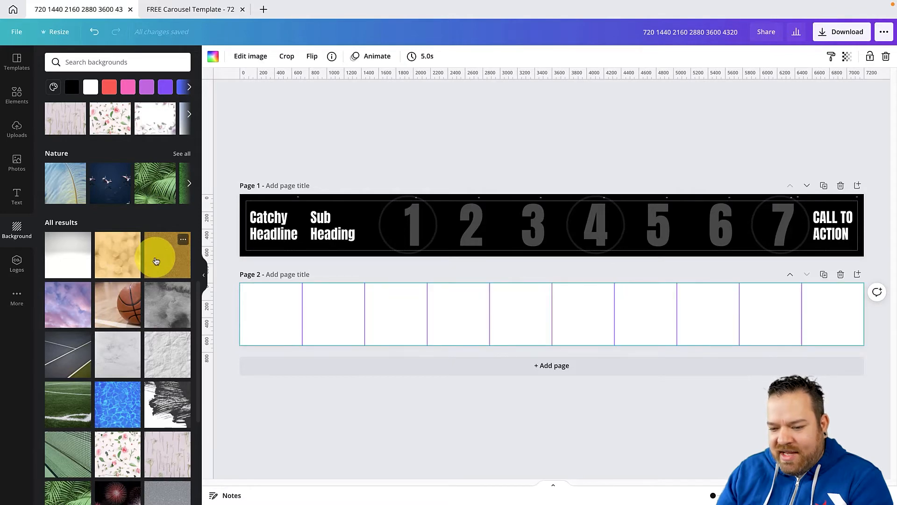
Try the dark wood and green palm-leaf backgrounds on page 2
scroll(180, 374, "down", 4)
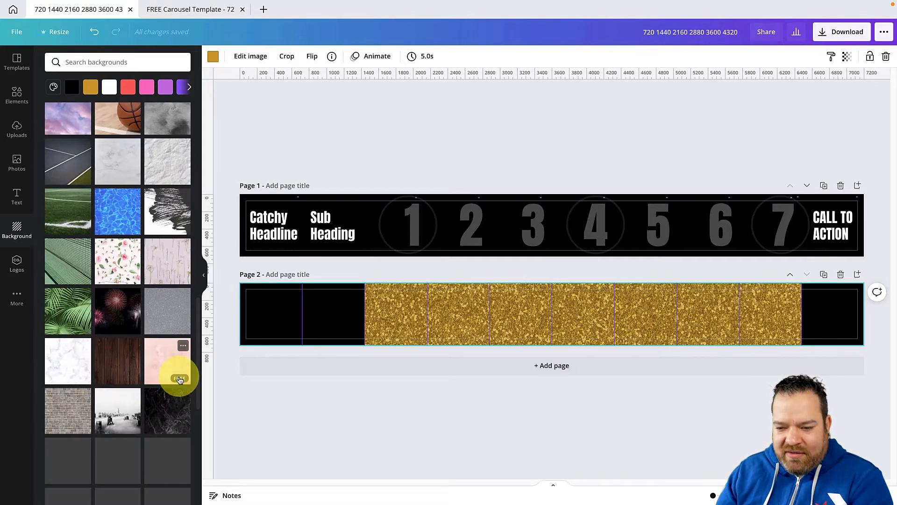
scroll(151, 410, "down", 2)
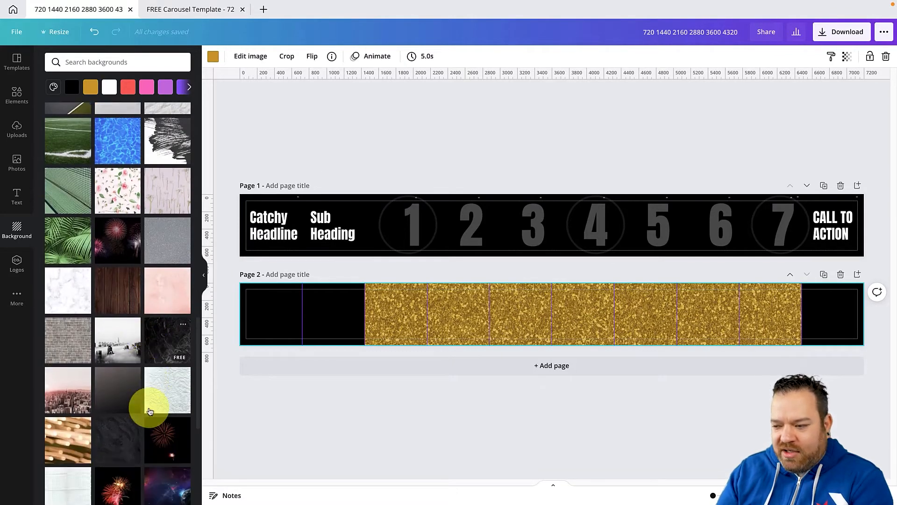
left_click(121, 290)
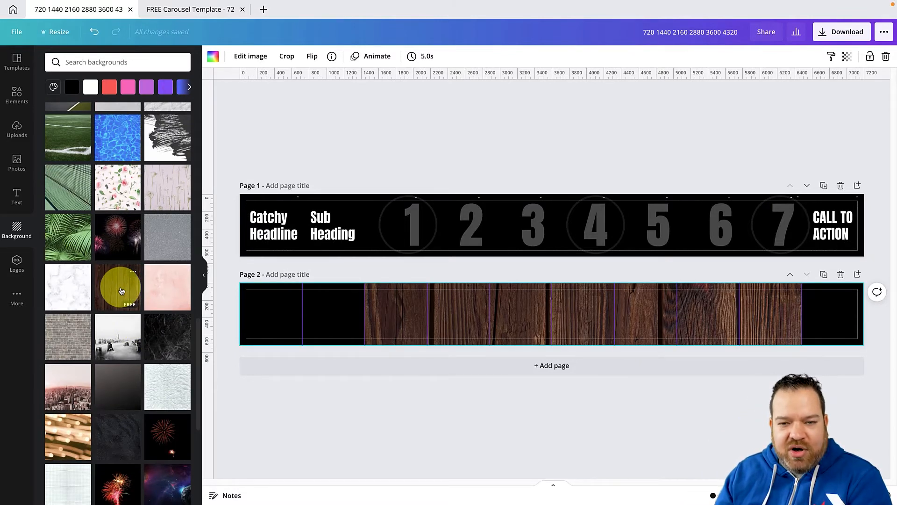
left_click(71, 233)
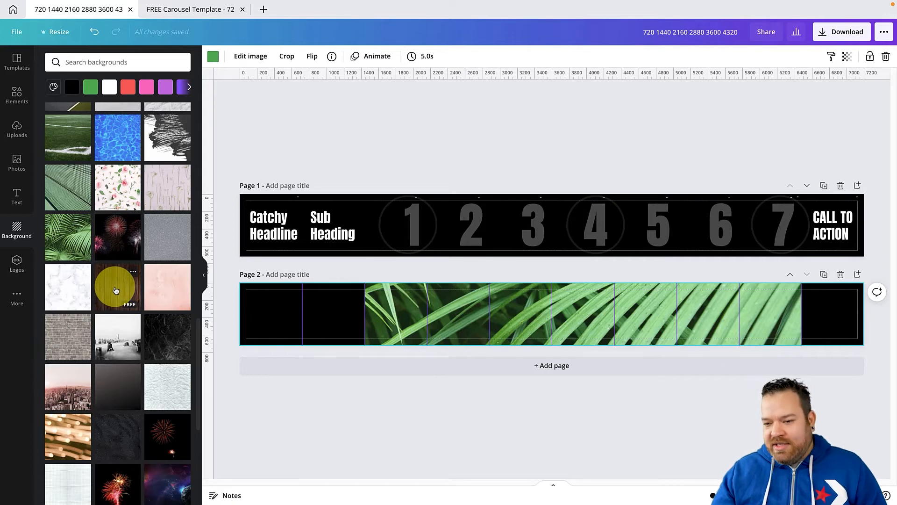
left_click(116, 291)
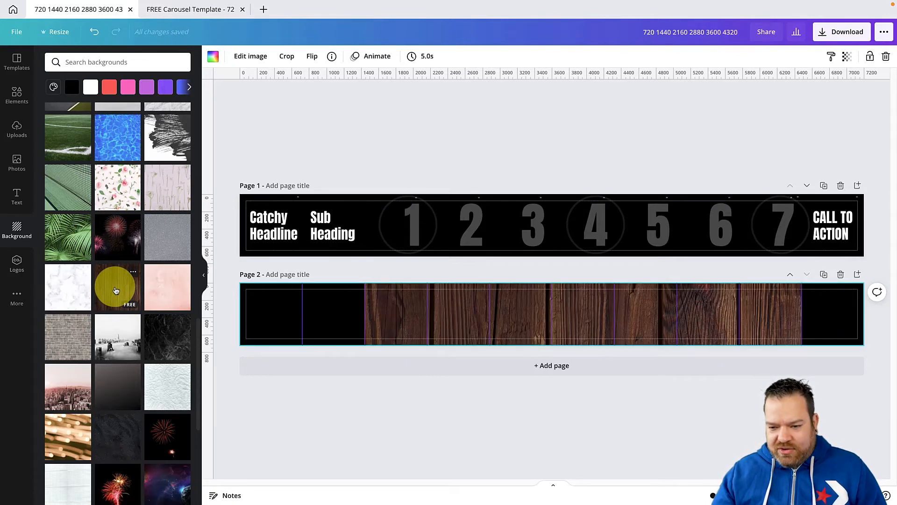
Apply the black marble texture as page 2's background
left_click(154, 347)
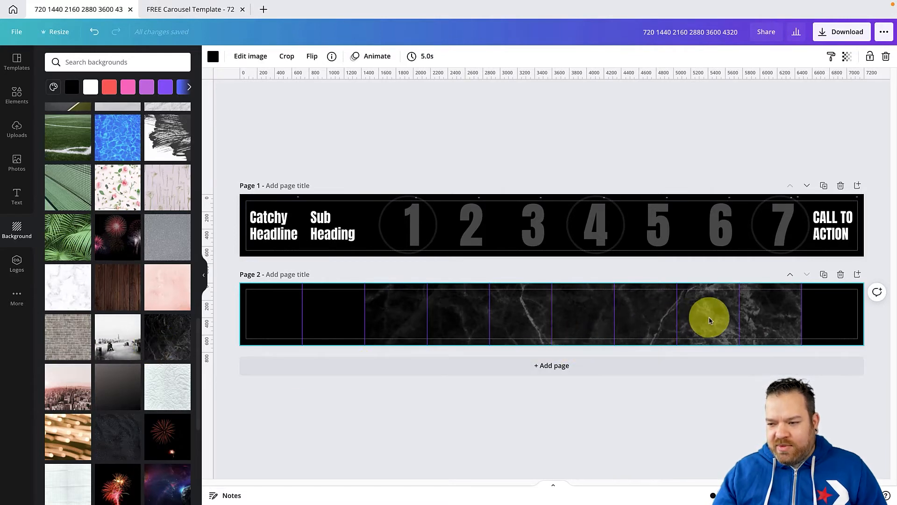
left_click(469, 276)
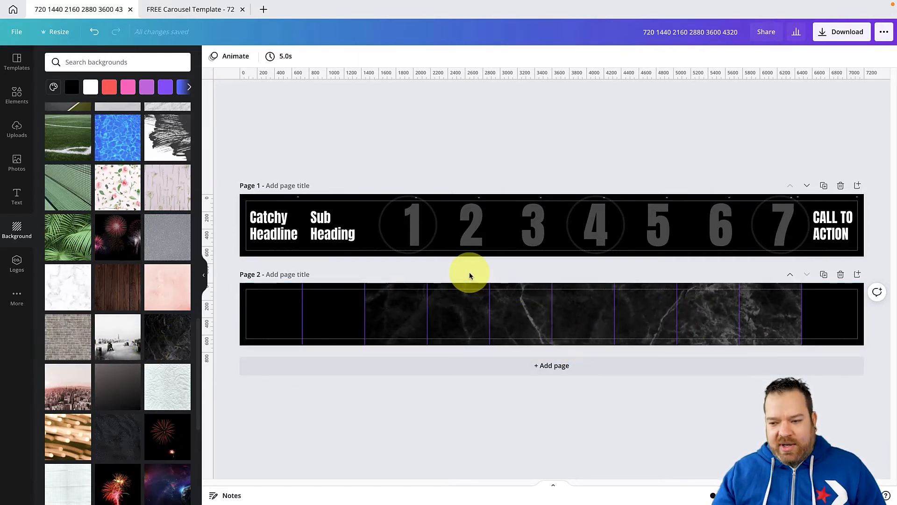
Recolour the black shapes over page 2's first two slides and last slide with the blue Hazel Skye brand colour
left_click(281, 311)
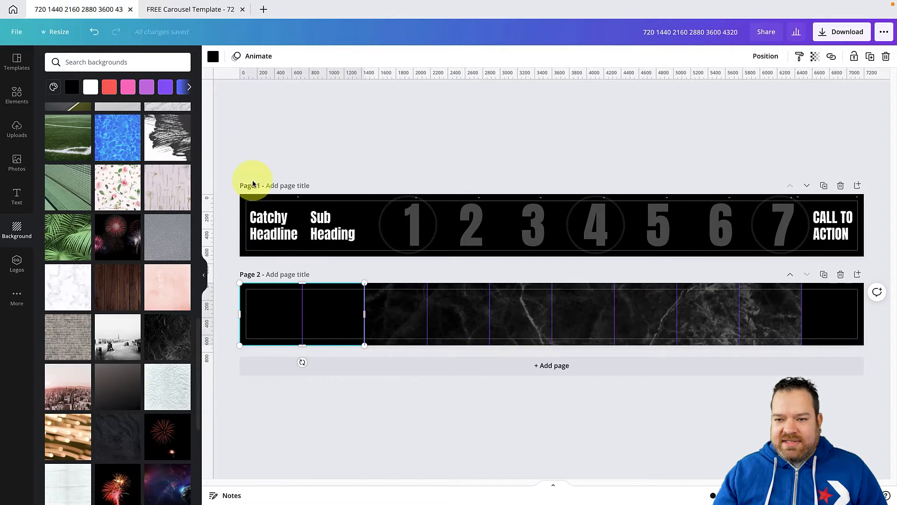
left_click(213, 56)
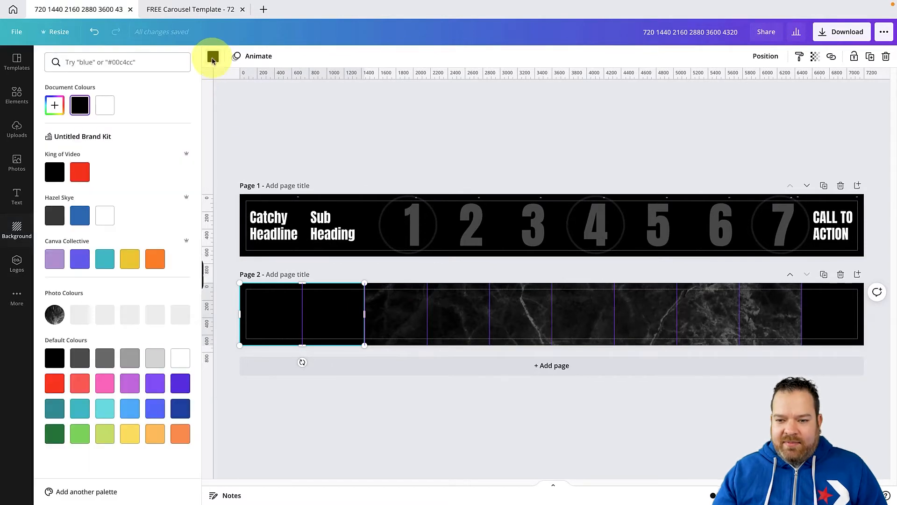
left_click(84, 218)
left_click(822, 323)
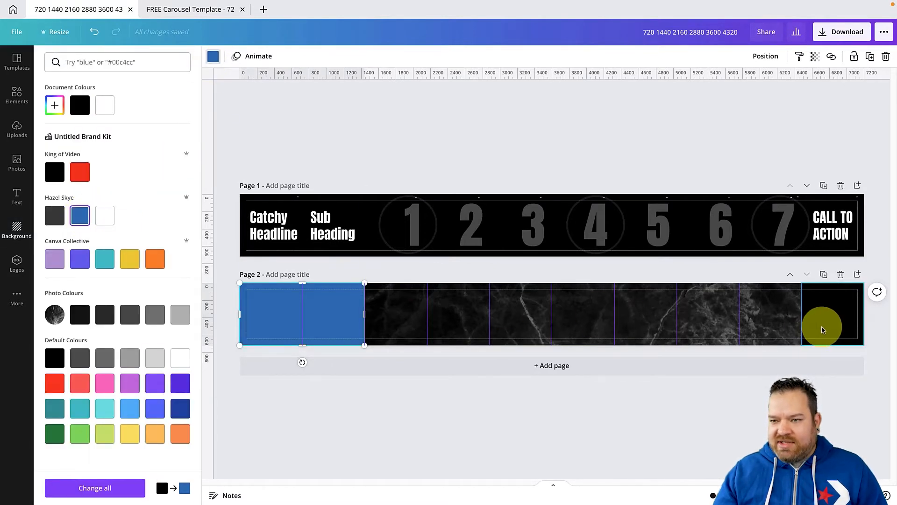
left_click(80, 215)
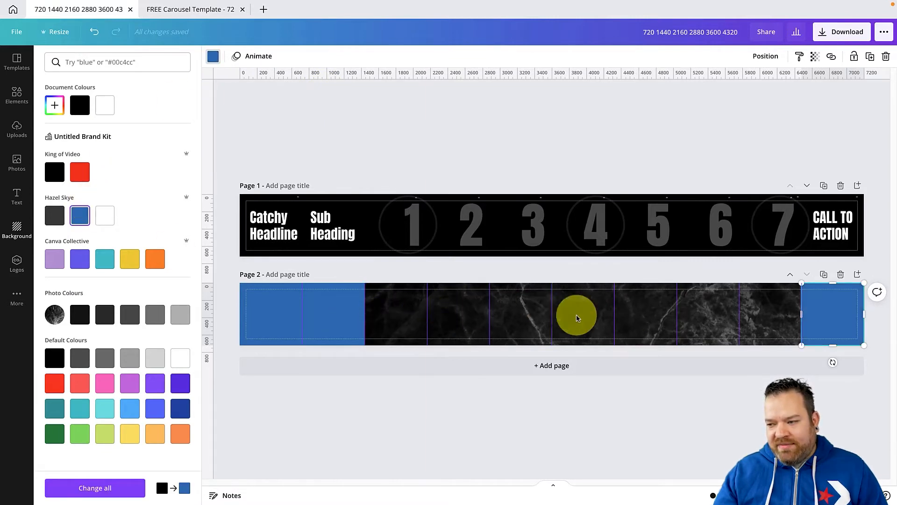
left_click(540, 272)
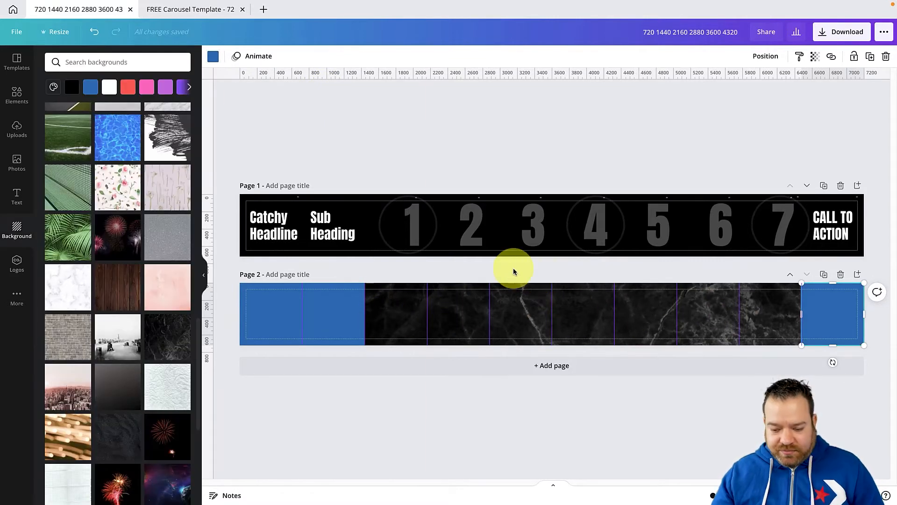
Copy the "Catchy Headline" text from page 1 onto the first blue slide of page 2
left_click(269, 231)
left_click_drag(269, 232, 279, 311)
left_click(203, 275)
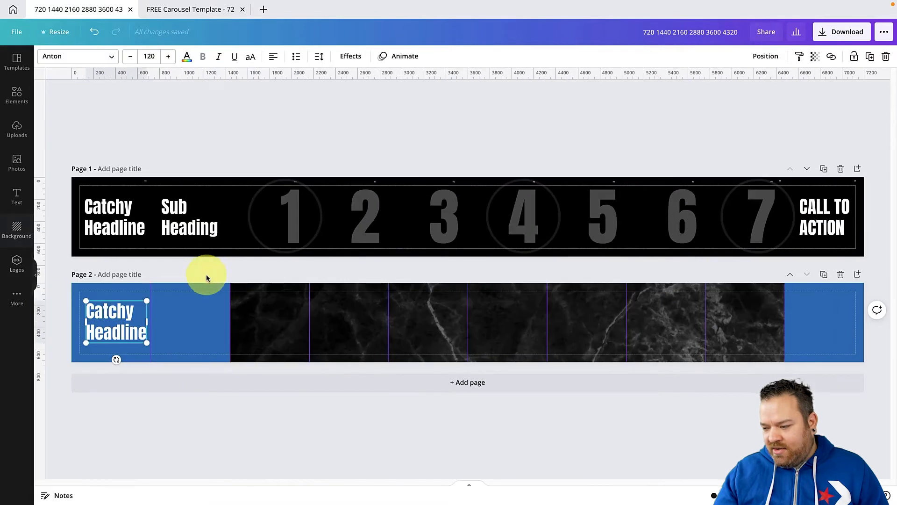
Shrink page 2's "Catchy Headline" text to font size 104 and shift it up slightly within the first slide
left_click(713, 494)
left_click_drag(717, 494, 713, 494)
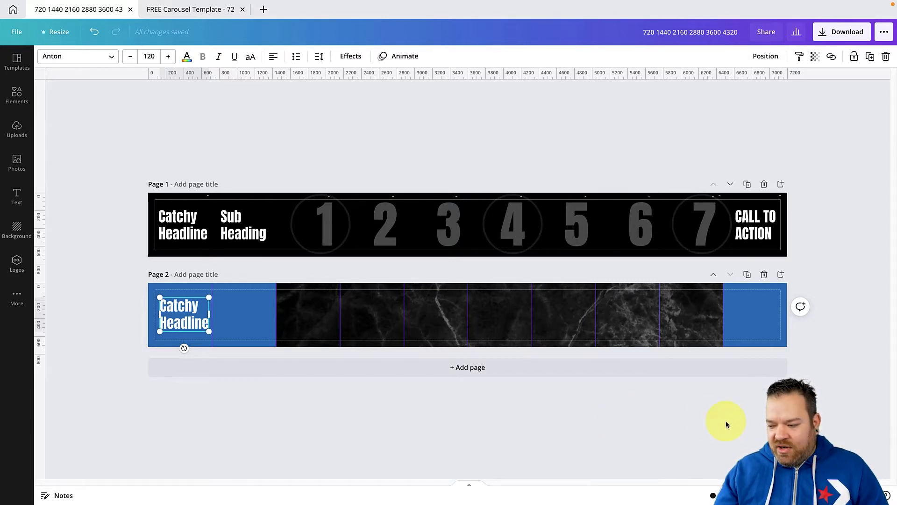
left_click_drag(713, 495, 436, 489)
left_click_drag(718, 495, 724, 495)
scroll(694, 468, "down", 3)
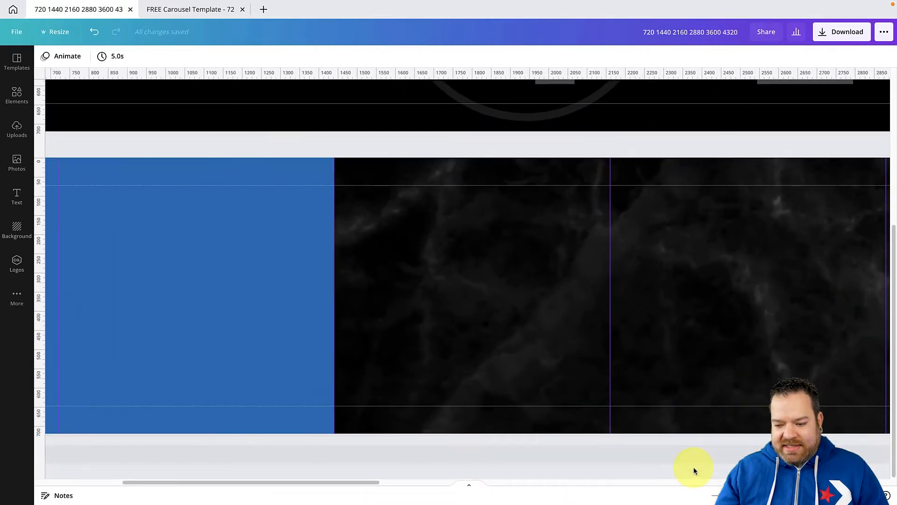
left_click_drag(340, 483, 178, 479)
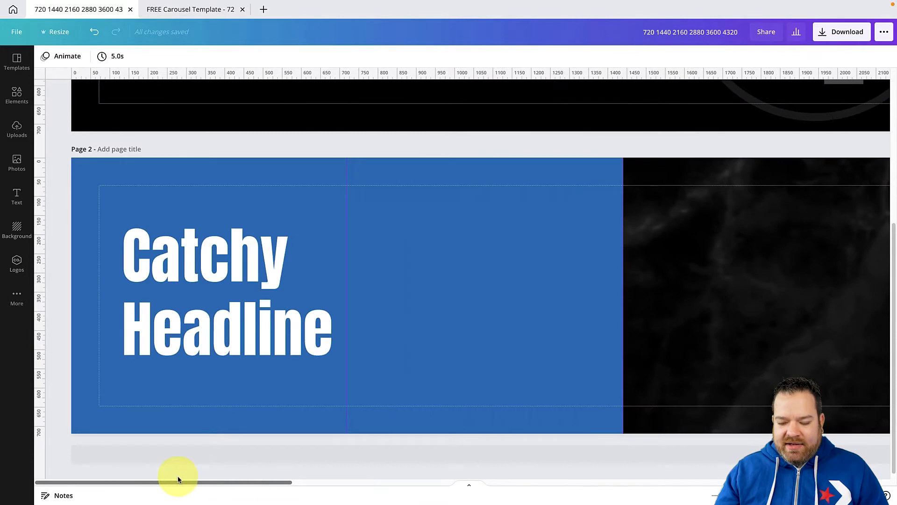
left_click(152, 288)
left_click_drag(324, 366, 305, 347)
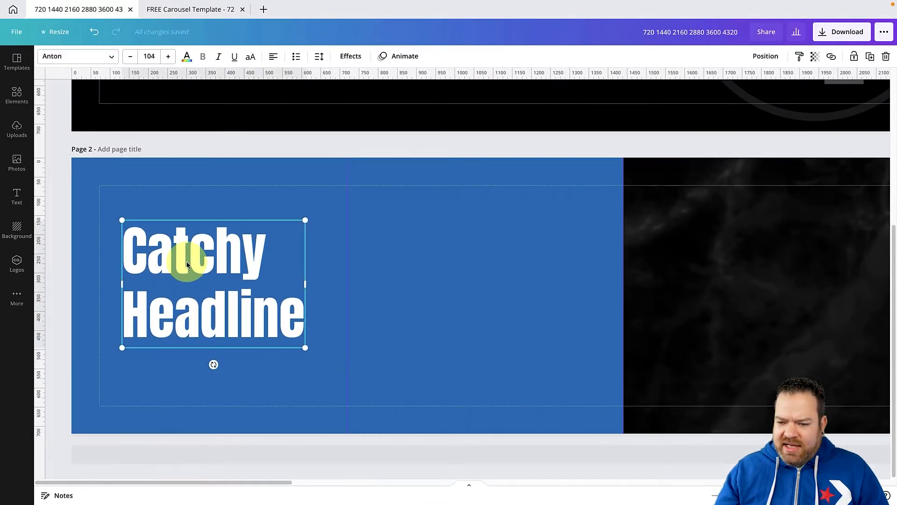
left_click(385, 260)
mouse_move(220, 251)
left_mouse_down()
mouse_move(265, 251)
mouse_move(220, 251)
mouse_move(224, 226)
mouse_move(222, 237)
left_mouse_up()
double_click(221, 236)
left_click(220, 273)
left_click(419, 287)
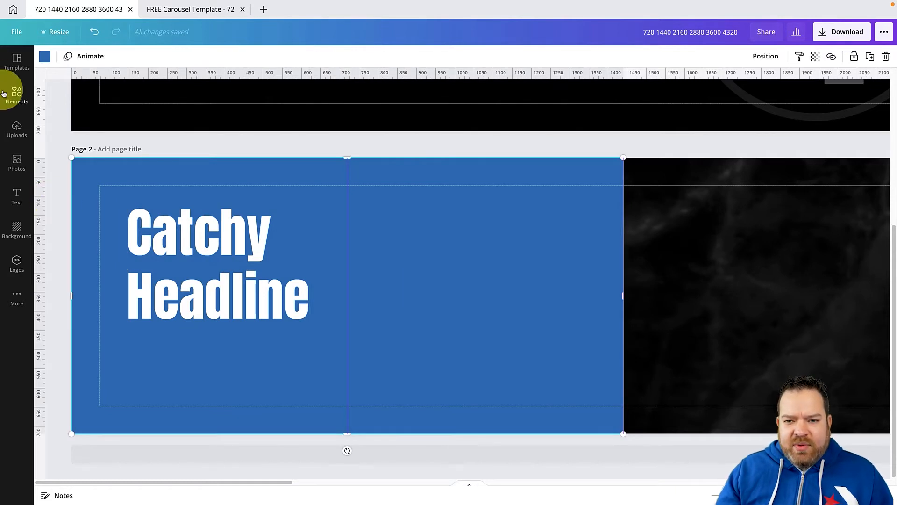
Add a blue square shape to page 2 and remove the accidental second square
left_click(18, 96)
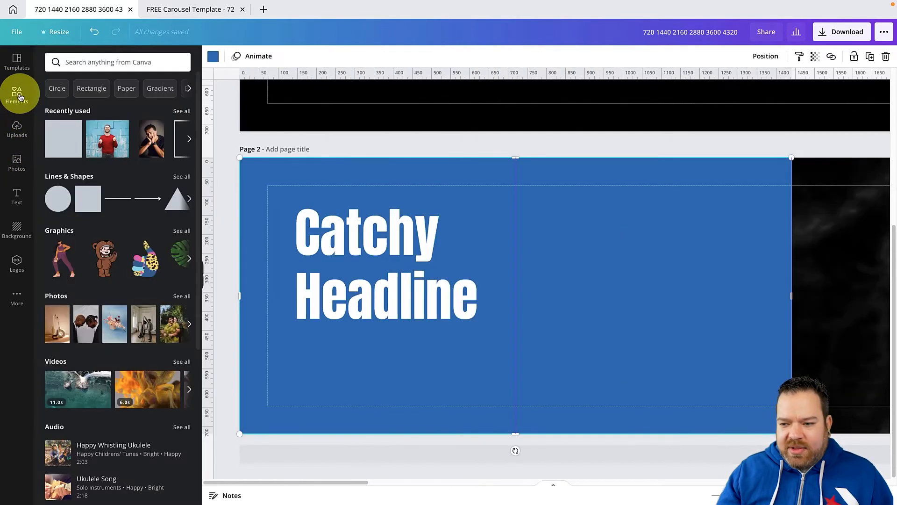
left_click(80, 199)
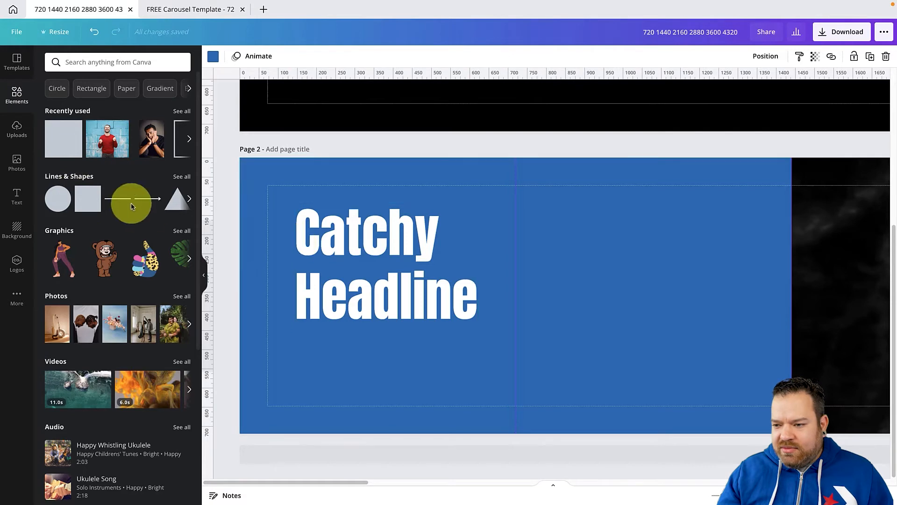
left_click(82, 201)
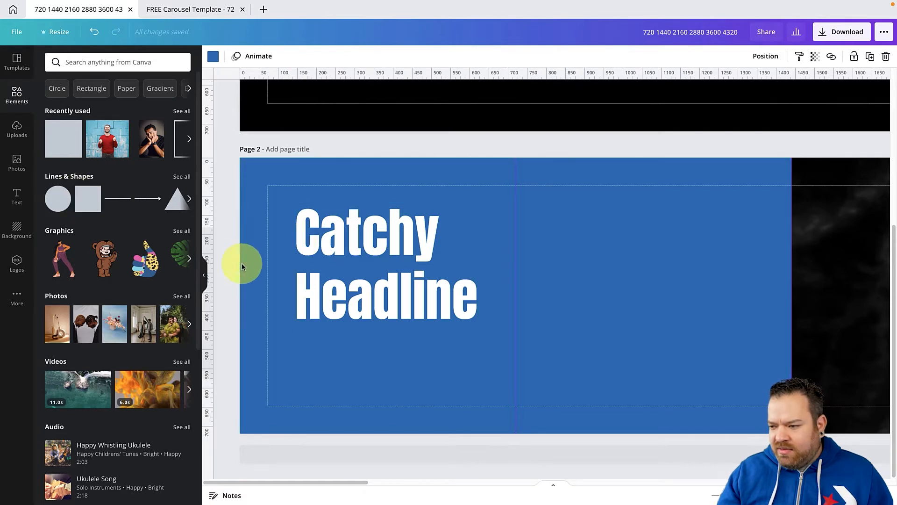
scroll(253, 266, "down", 10)
scroll(253, 267, "up", 10)
scroll(253, 266, "down", 10)
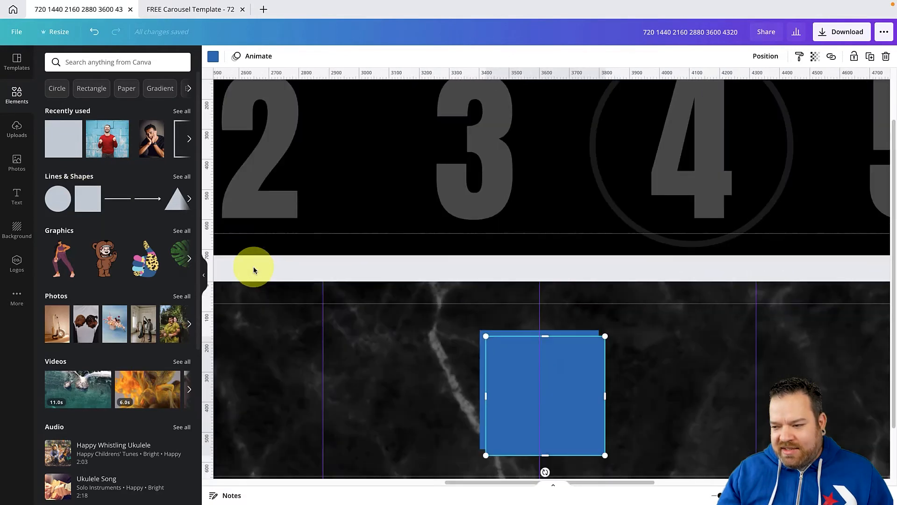
scroll(253, 266, "up", 6)
scroll(253, 270, "down", 1)
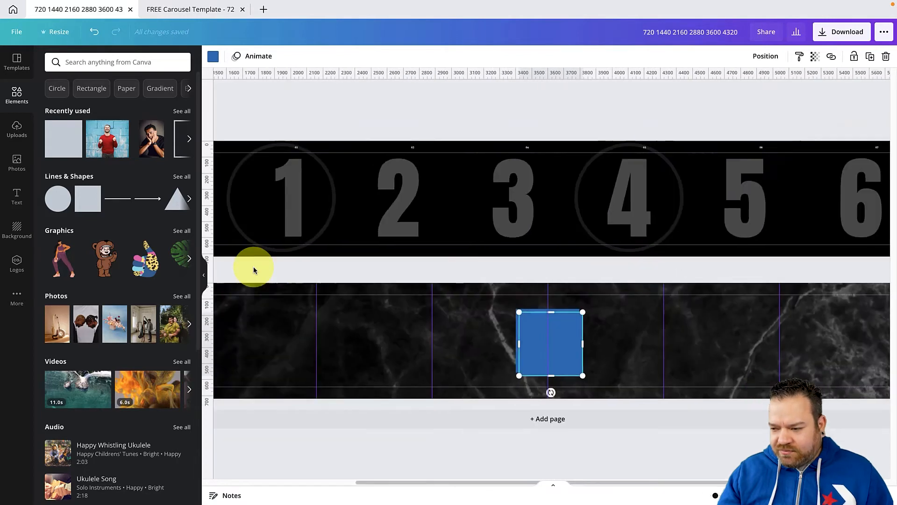
left_click(487, 335)
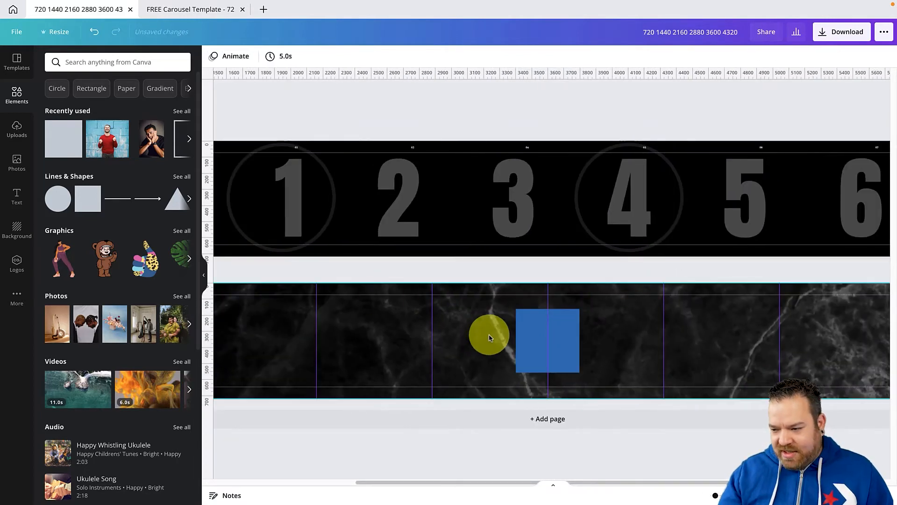
left_click(522, 336)
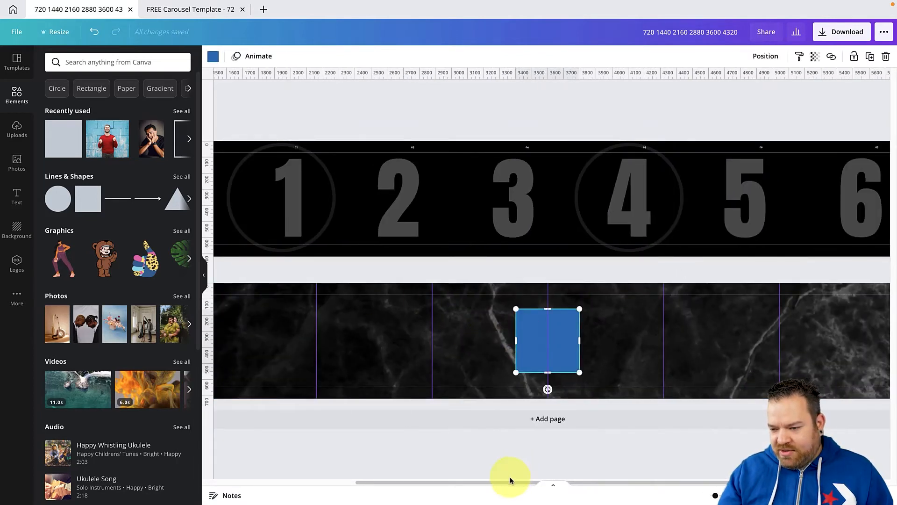
Move the blue square onto page 2's first slide and delete it from the design
left_click_drag(509, 480, 336, 489)
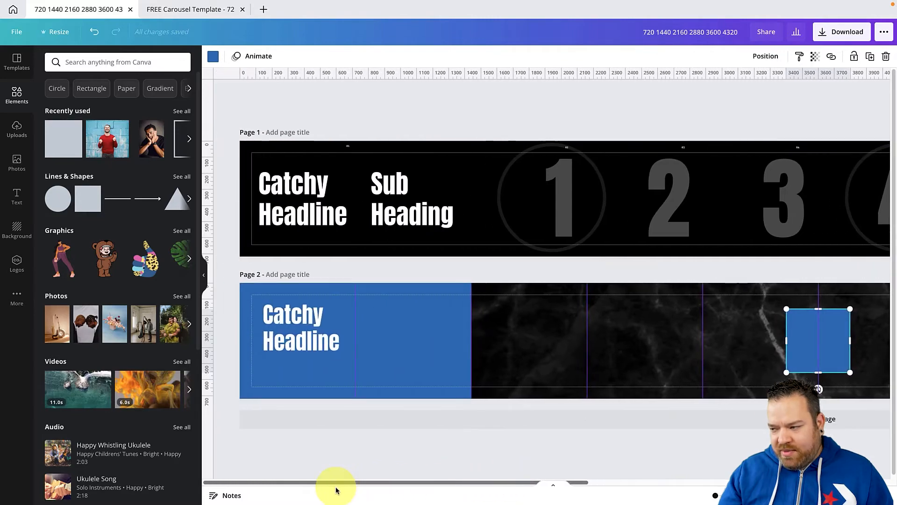
left_click_drag(795, 327, 377, 327)
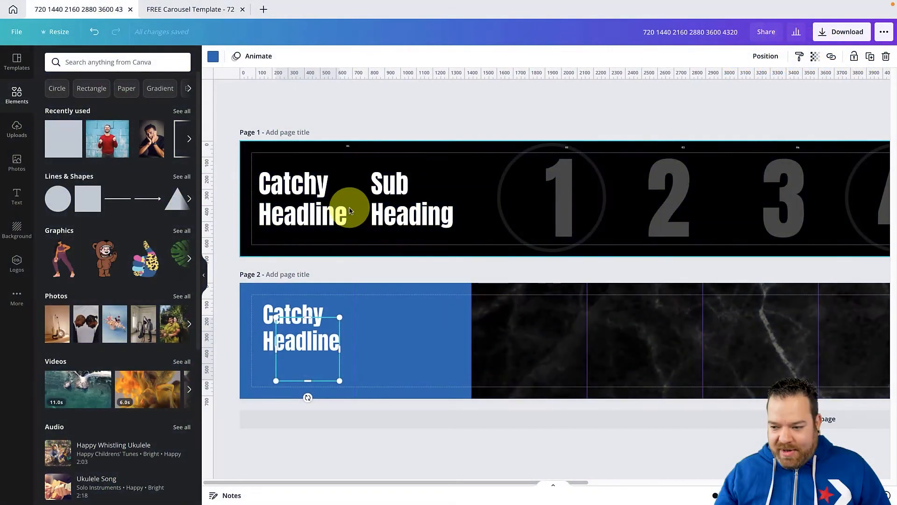
scroll(356, 336, "up", 5)
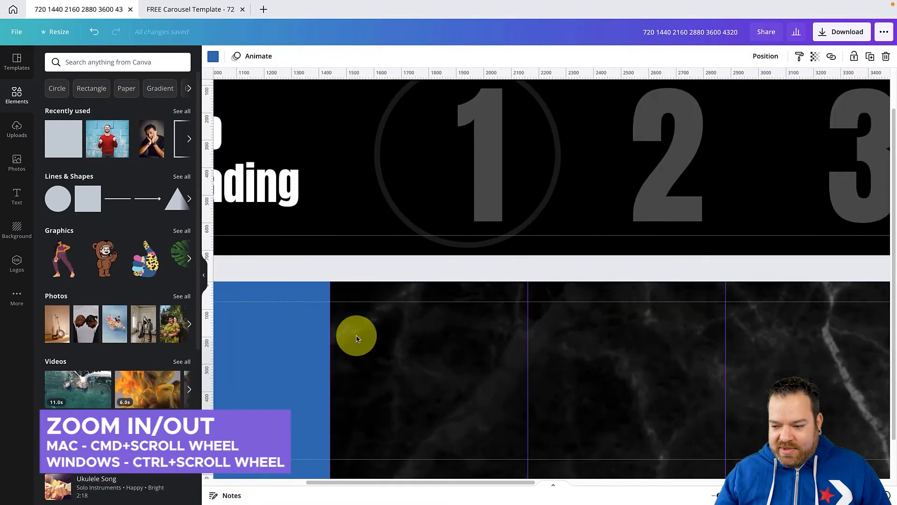
scroll(357, 336, "down", 4)
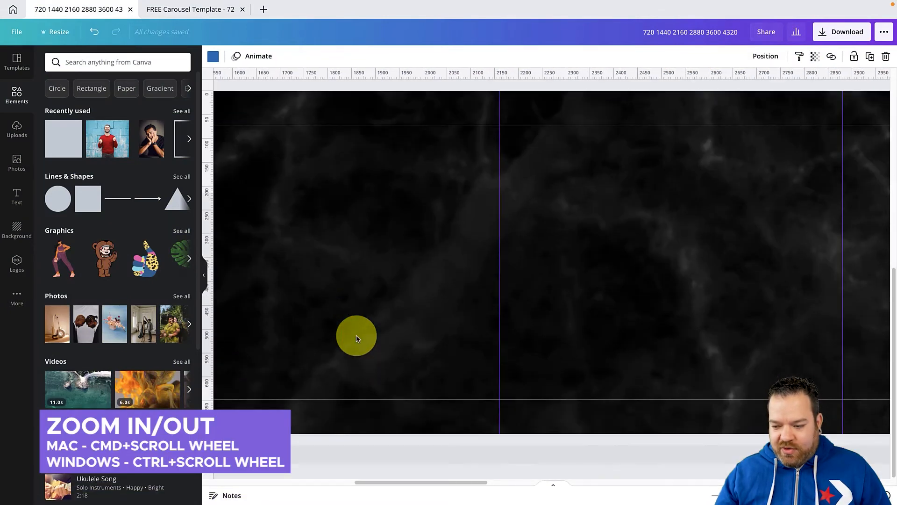
left_click_drag(386, 481, 368, 481)
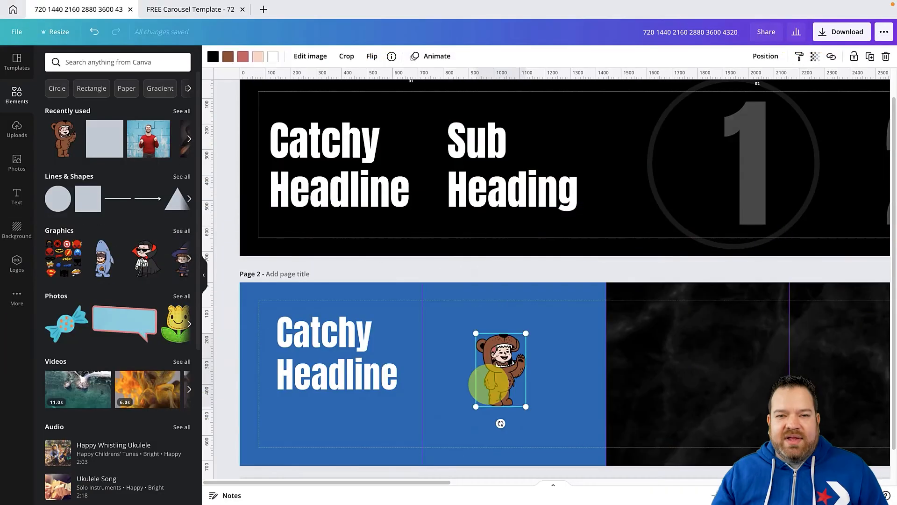
key("Delete")
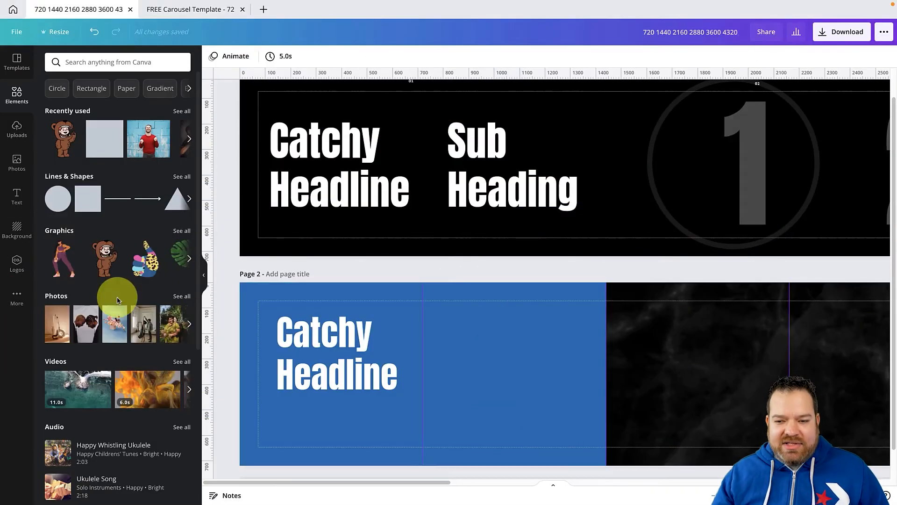
Open the full graphics library and browse to the Handdrawn Animals collection
left_click(175, 235)
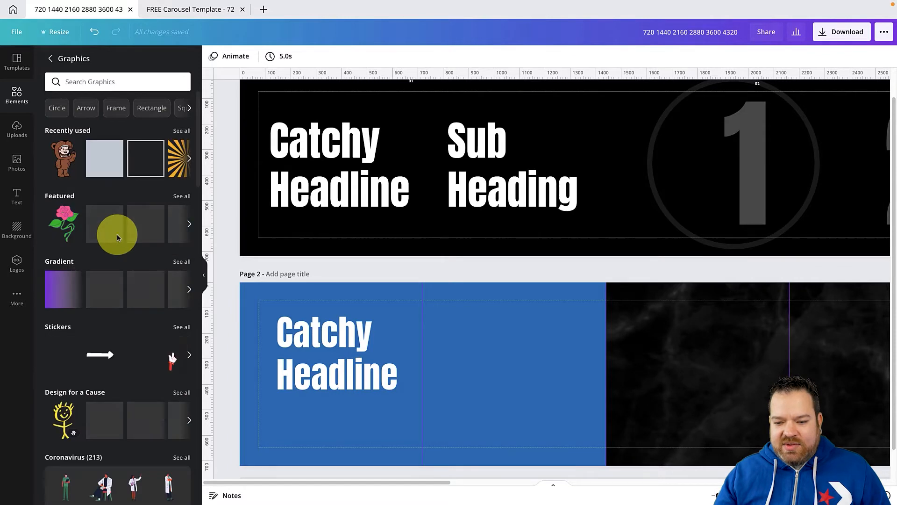
scroll(118, 239, "down", 7)
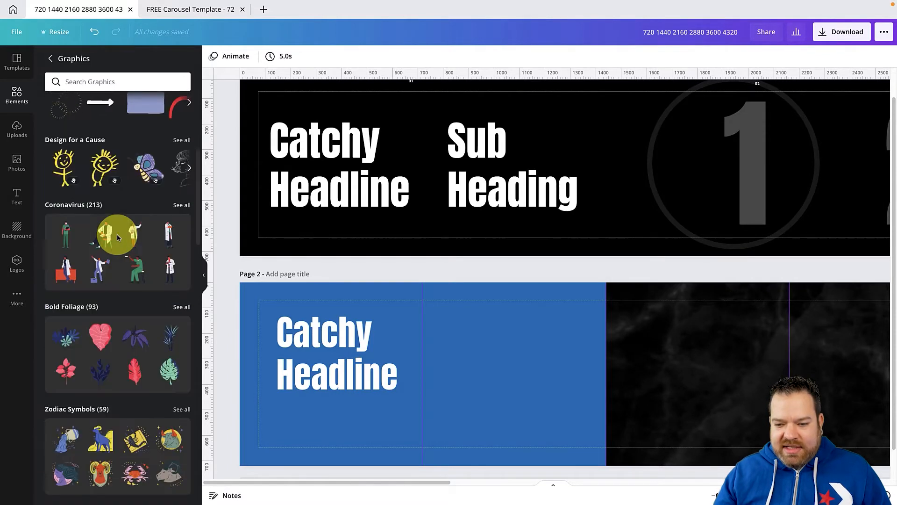
scroll(118, 237, "down", 15)
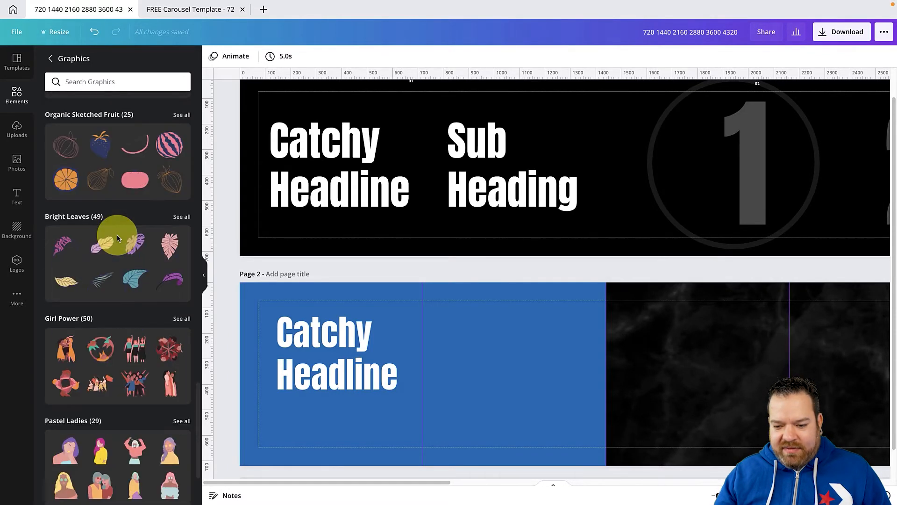
scroll(103, 377, "up", 9)
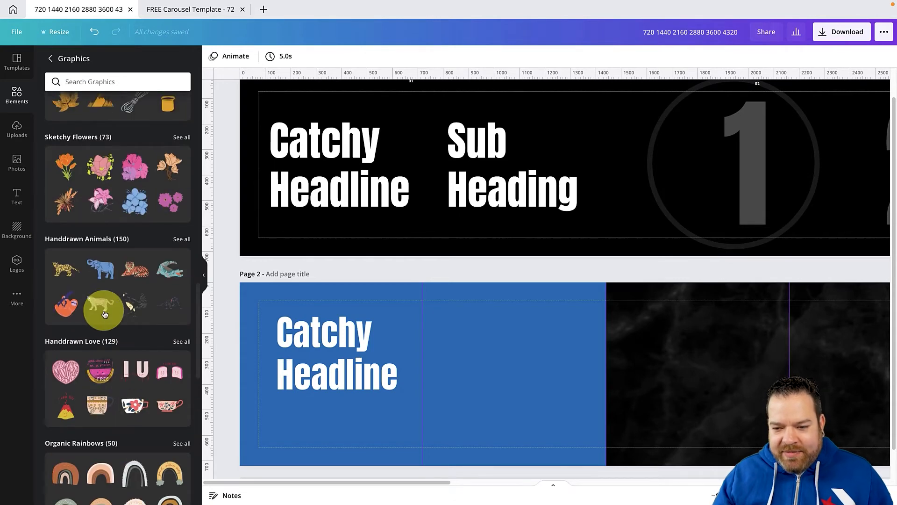
left_click(97, 271)
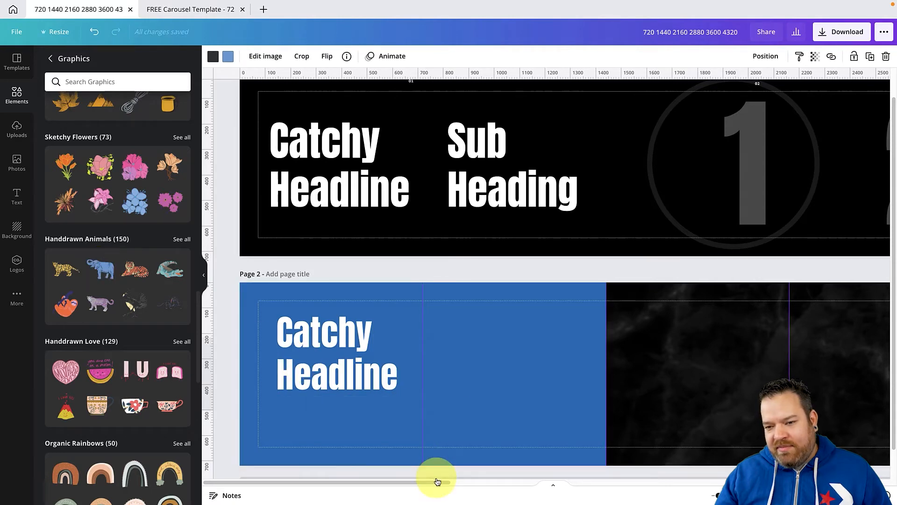
left_click_drag(436, 483, 636, 484)
left_click(635, 381)
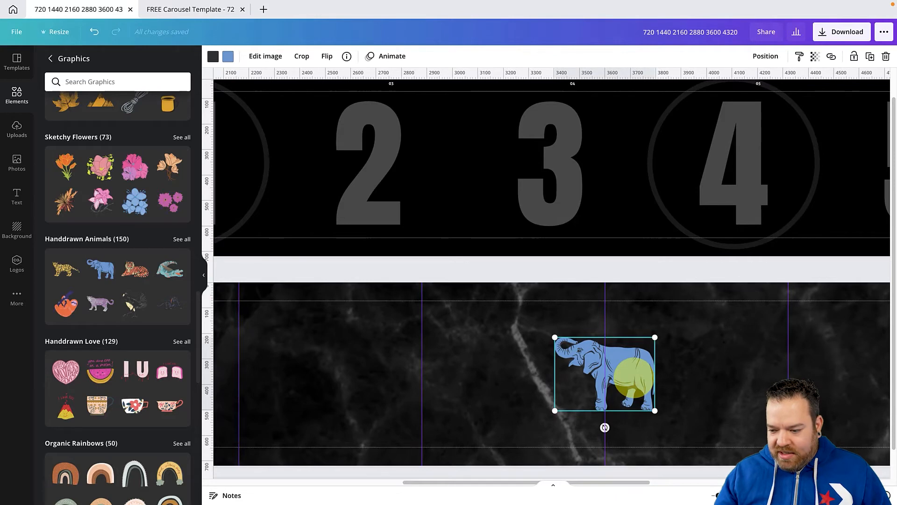
key("Delete")
Place the handdrawn blue elephant low on page 2 so it straddles the boundary between the first two slides
left_click_drag(396, 477, 322, 487)
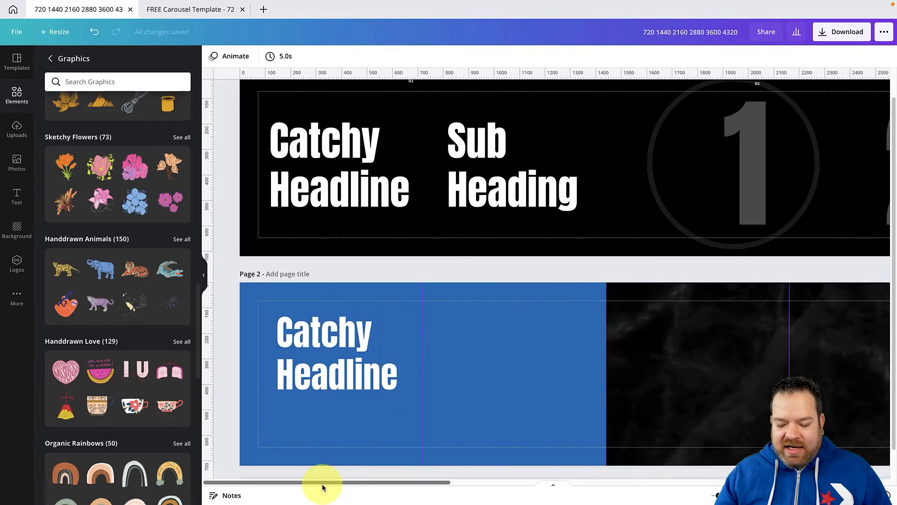
left_click_drag(105, 275, 439, 354)
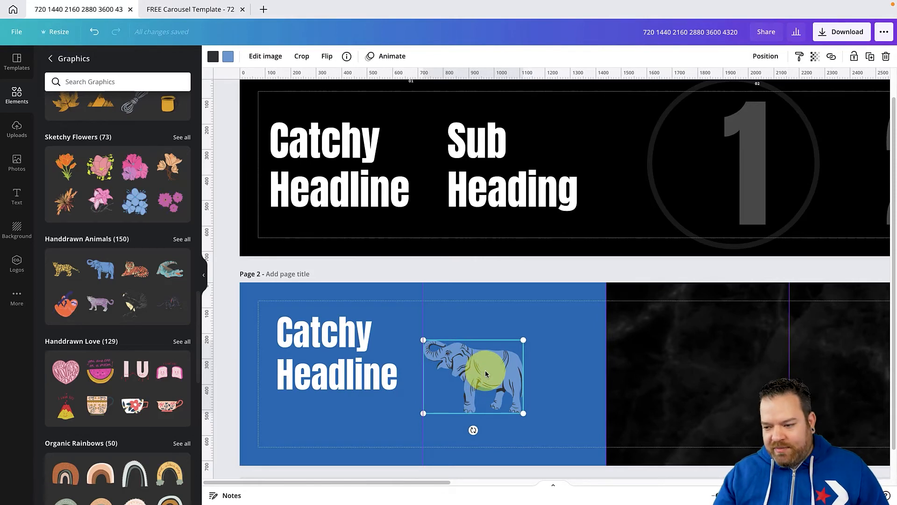
scroll(485, 369, "up", 1)
scroll(484, 369, "down", 2)
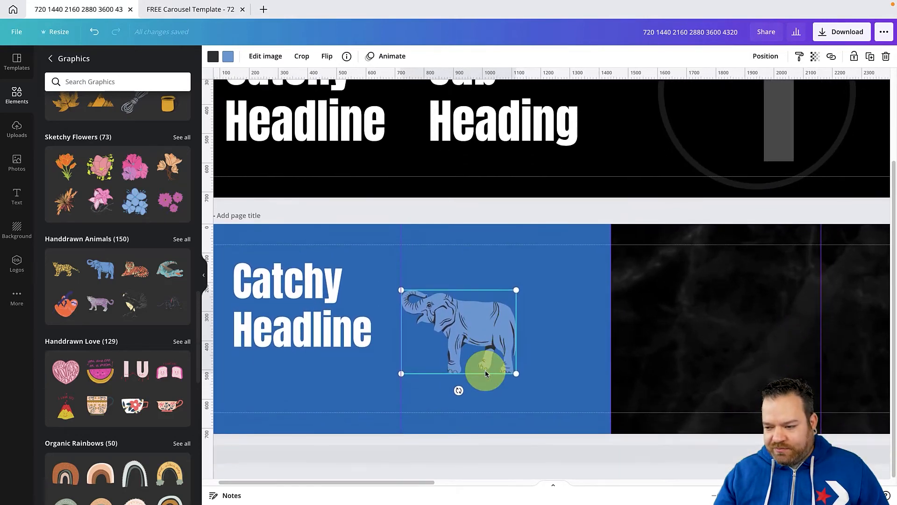
left_click_drag(425, 481, 379, 481)
left_click_drag(497, 324, 489, 361)
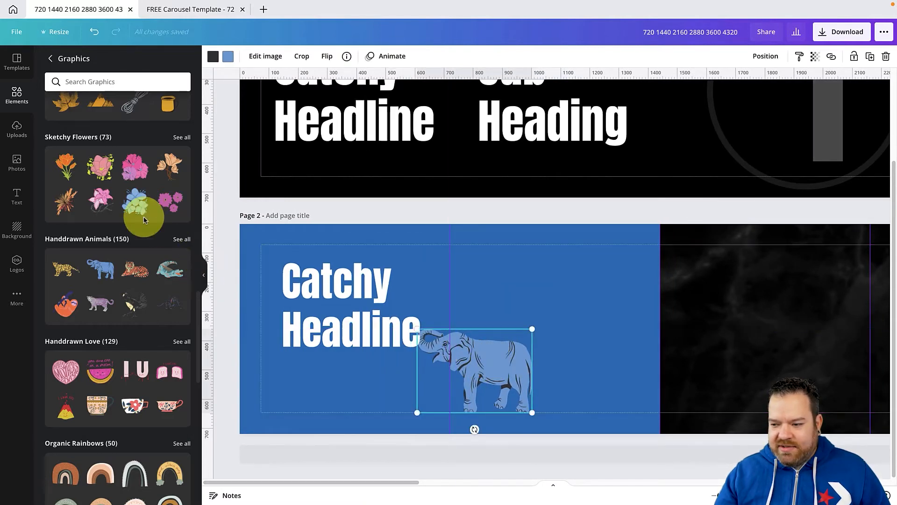
Add the handdrawn tiger and crocodile low on page 2, straddling the slide boundaries at 1440 and 2160 px
left_click_drag(134, 282, 587, 299)
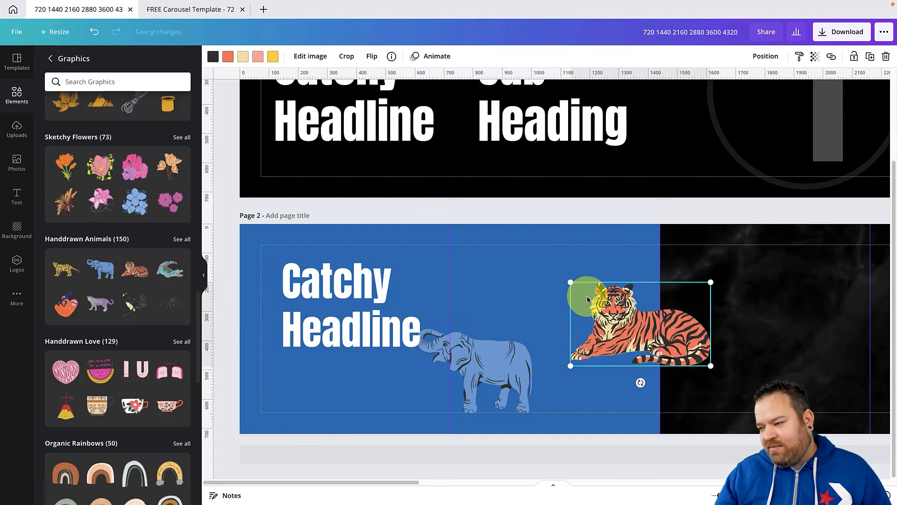
left_click_drag(629, 327, 648, 367)
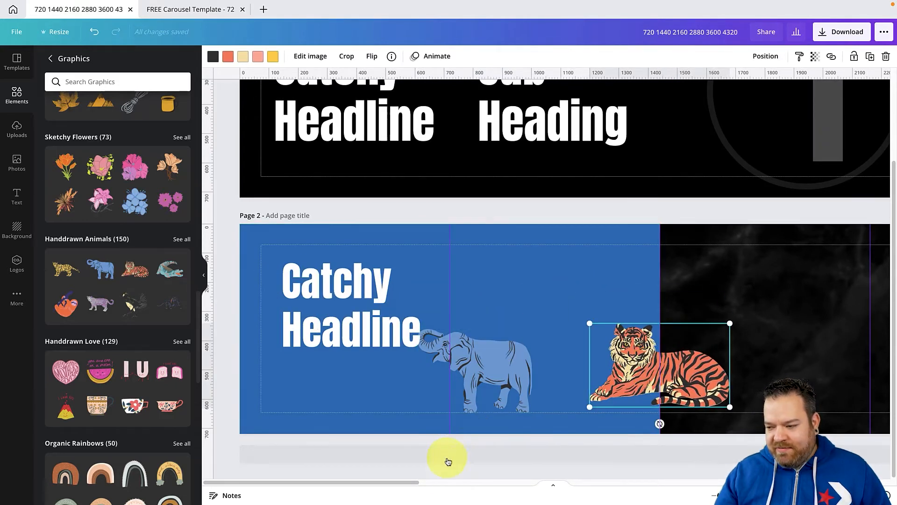
left_click_drag(404, 483, 522, 463)
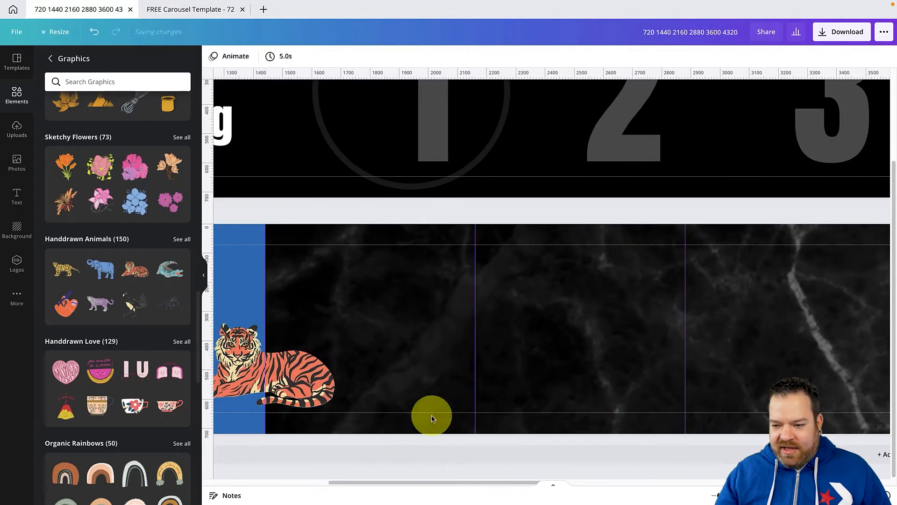
left_click_drag(169, 268, 430, 341)
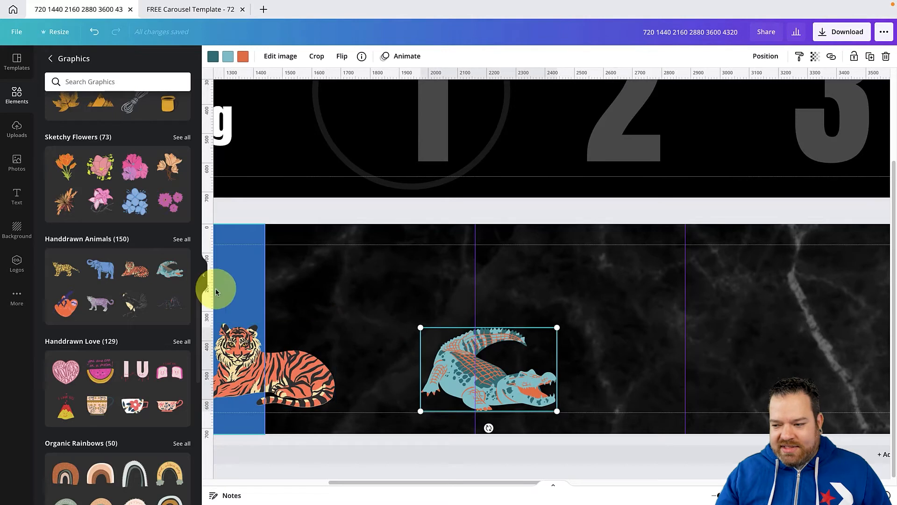
Add the purple and the yellow handdrawn leopards low on page 2, straddling the slide boundaries at 2880 and 3600 px
left_click(100, 304)
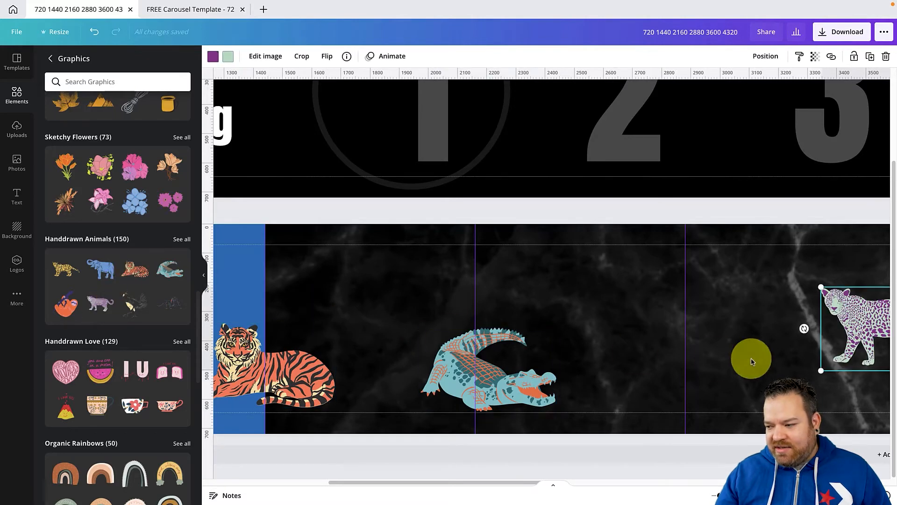
left_click_drag(862, 334, 674, 379)
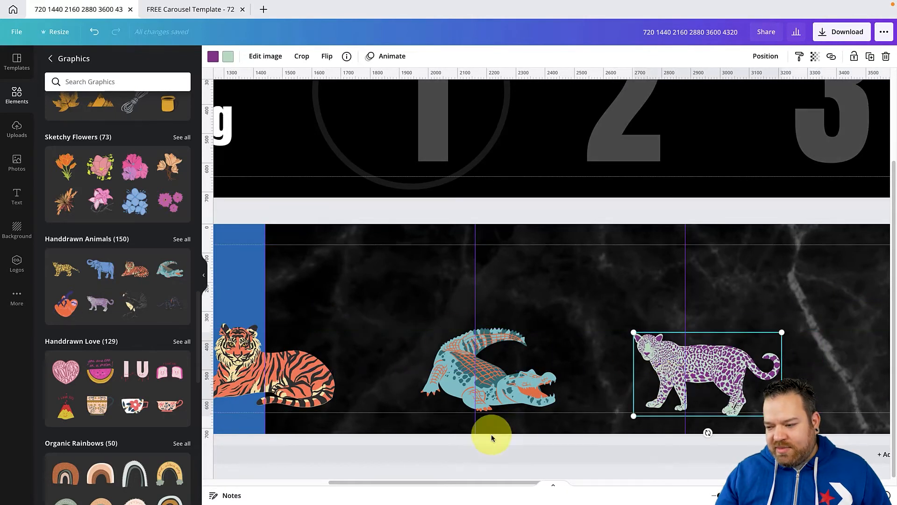
left_click_drag(481, 481, 580, 481)
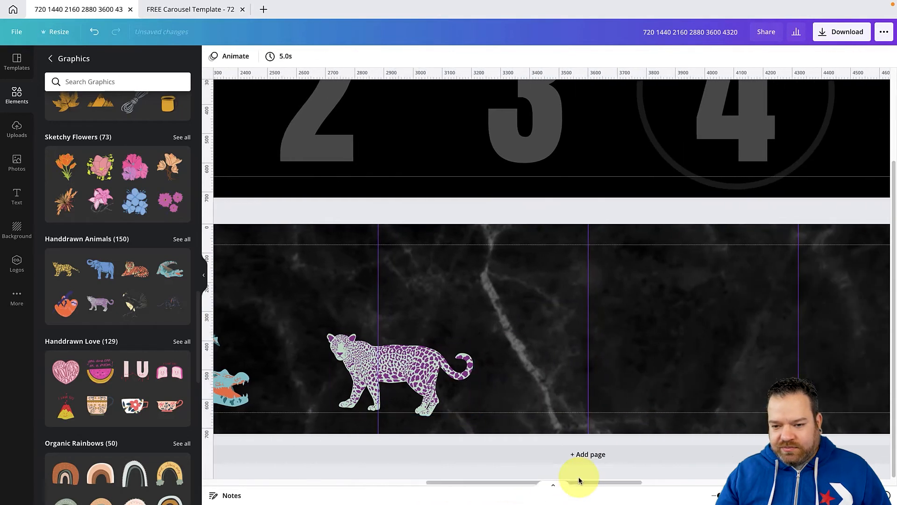
left_click_drag(62, 267, 594, 358)
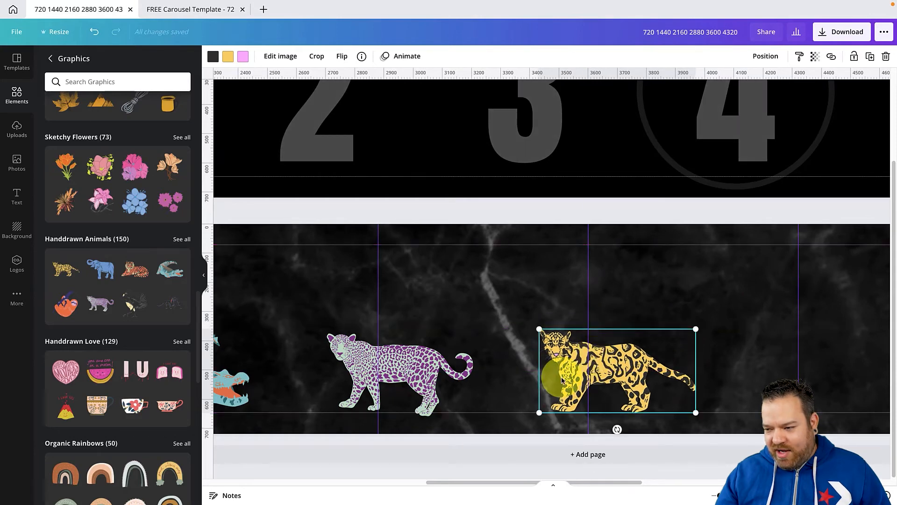
scroll(561, 378, "down", 5)
scroll(561, 378, "up", 4)
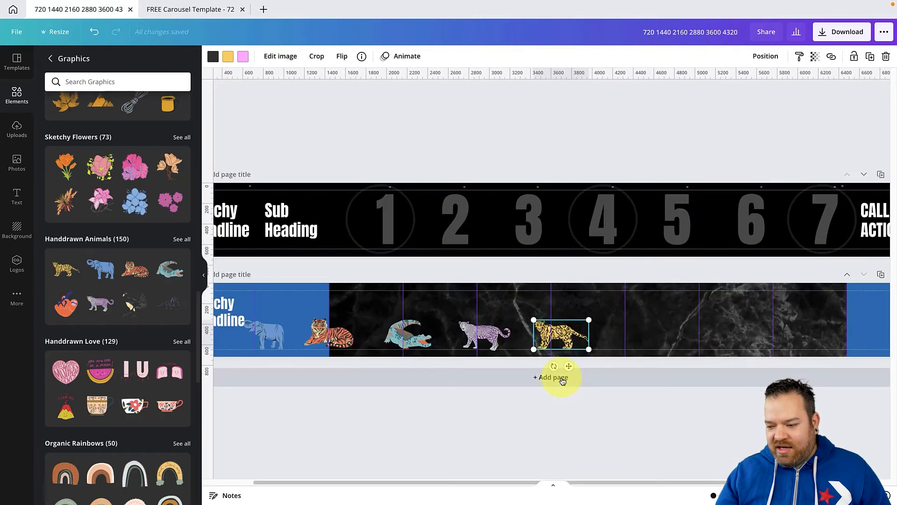
left_click_drag(517, 482, 464, 484)
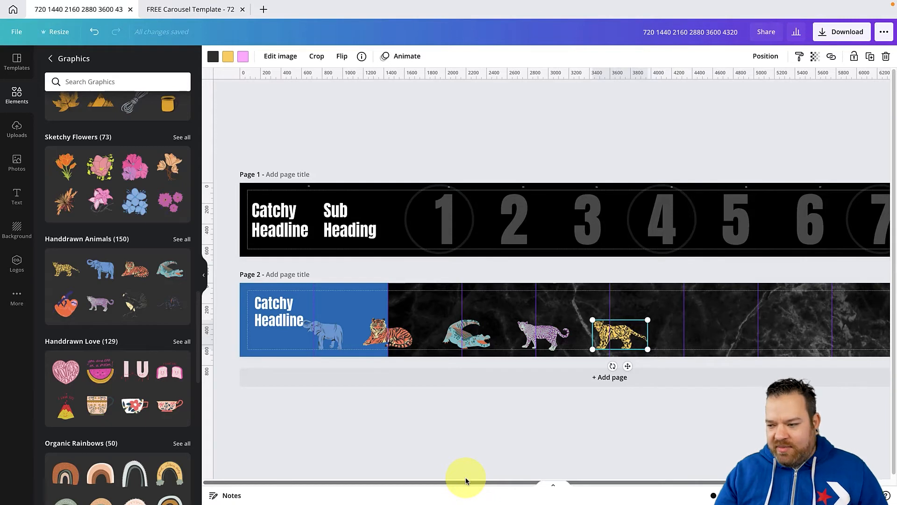
left_click(496, 479)
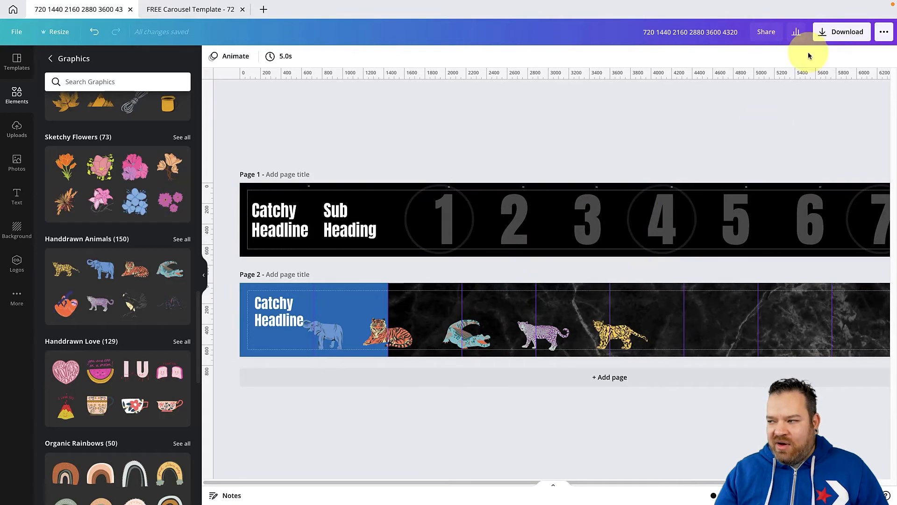
Set up a PNG download of page 2 only at size 1.5, giving 10800 × 1080 px
left_click(841, 31)
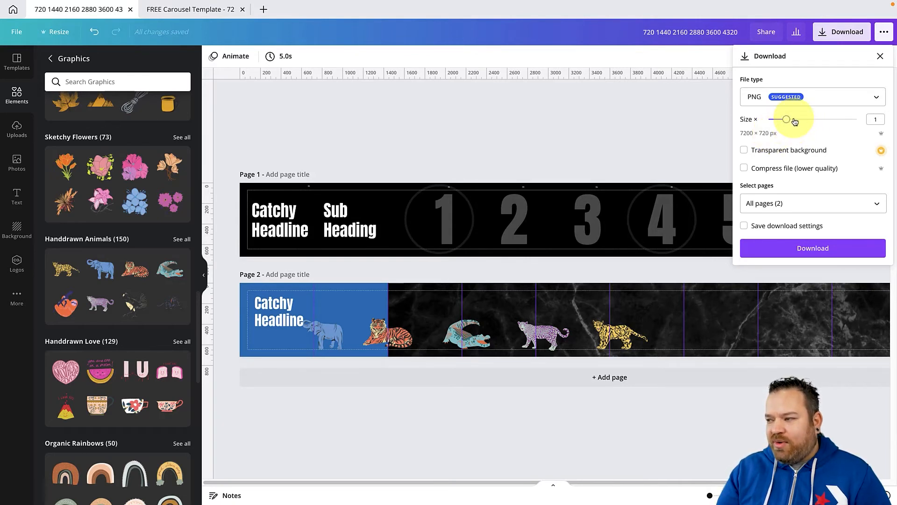
left_click_drag(794, 121, 801, 121)
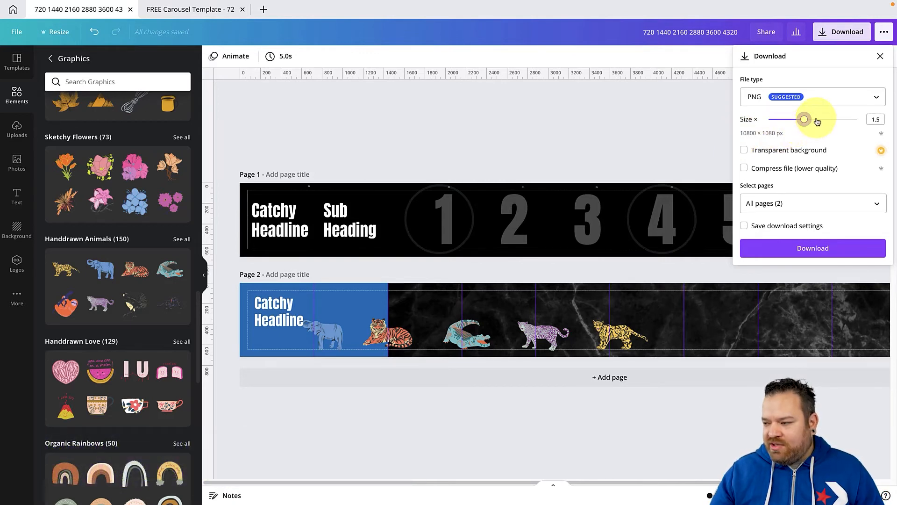
left_click(789, 203)
left_click(784, 229)
left_click(777, 283)
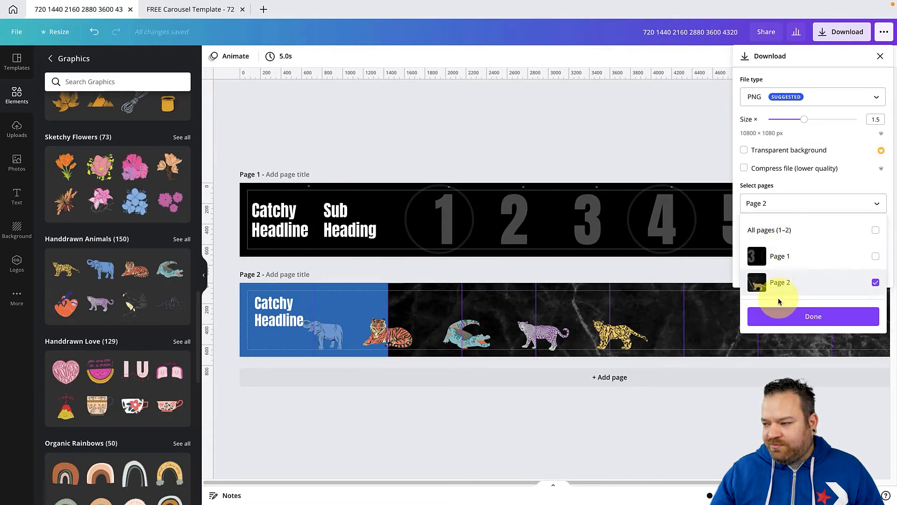
left_click(777, 314)
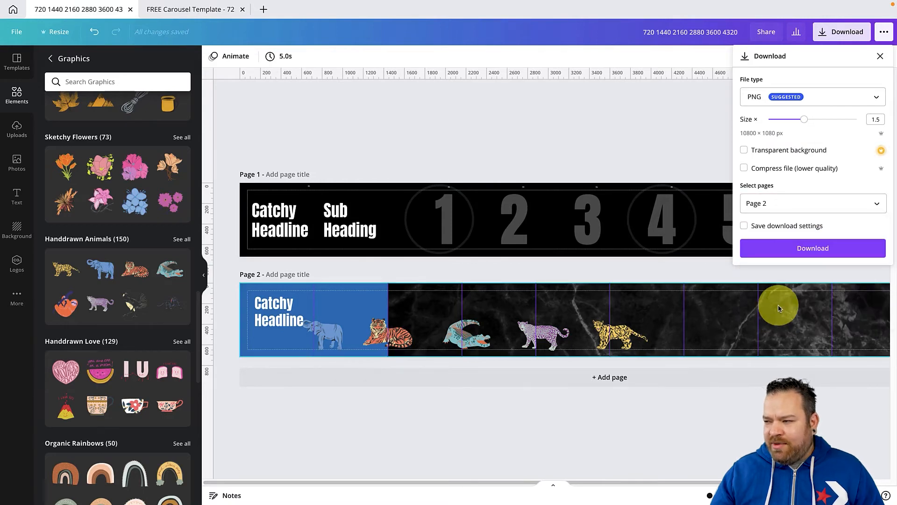
Download the design and save it to the Desktop as Carousel.png
left_click(776, 249)
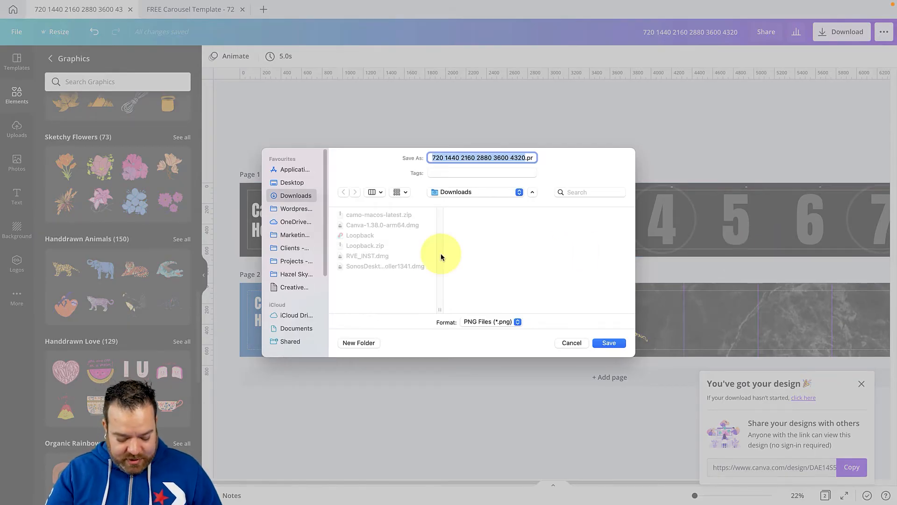
type("Carousel.png")
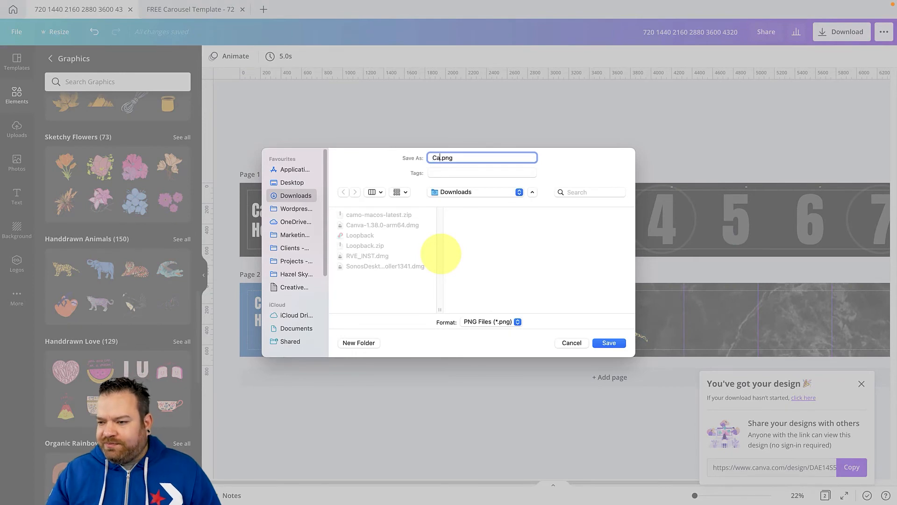
left_click(290, 183)
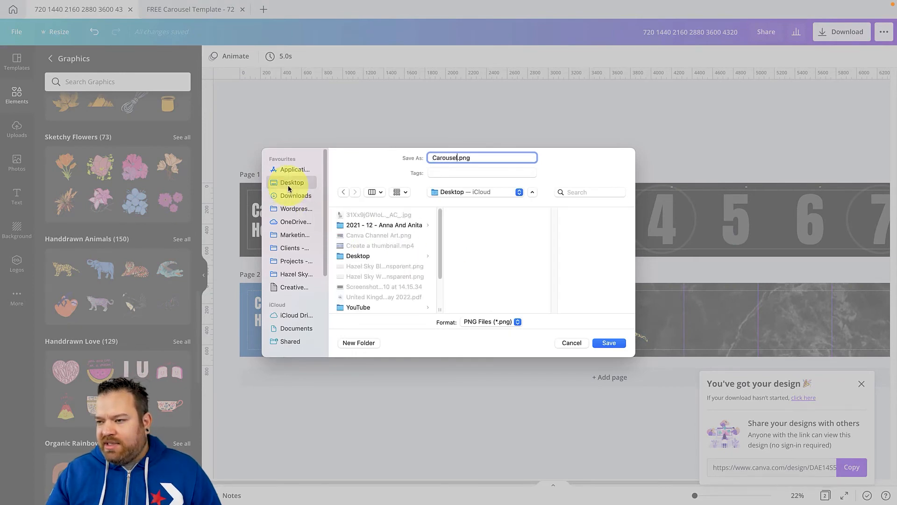
left_click(609, 343)
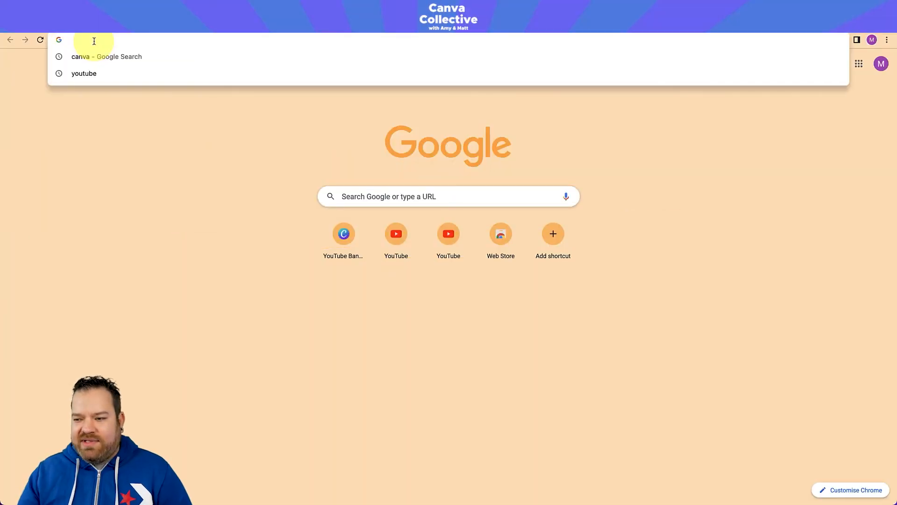
Search Google for "image splitter" and open the PineTools Split image online result in a new tab
left_click(364, 195)
type("image splitter")
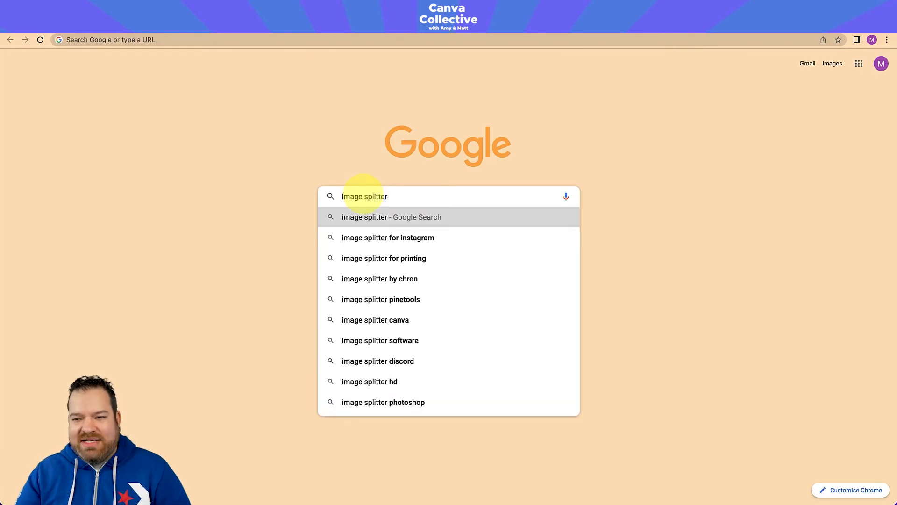
key("Return")
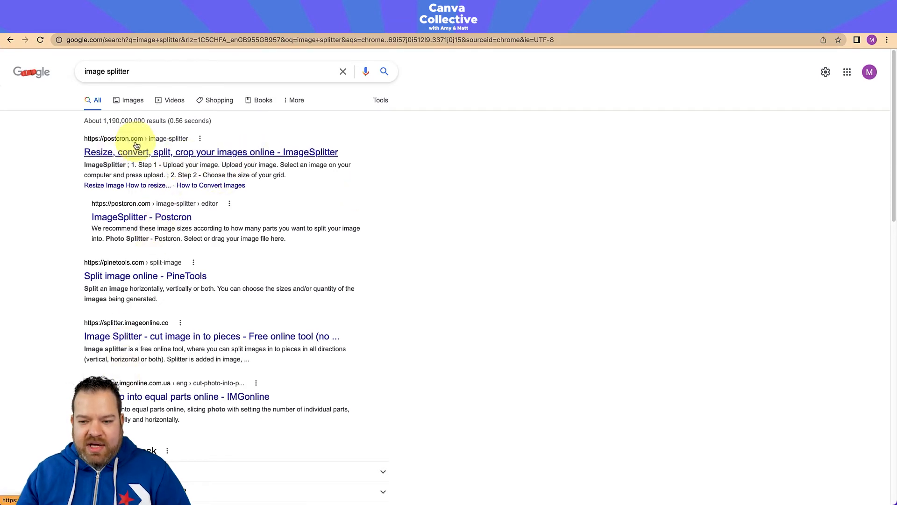
right_click(131, 281)
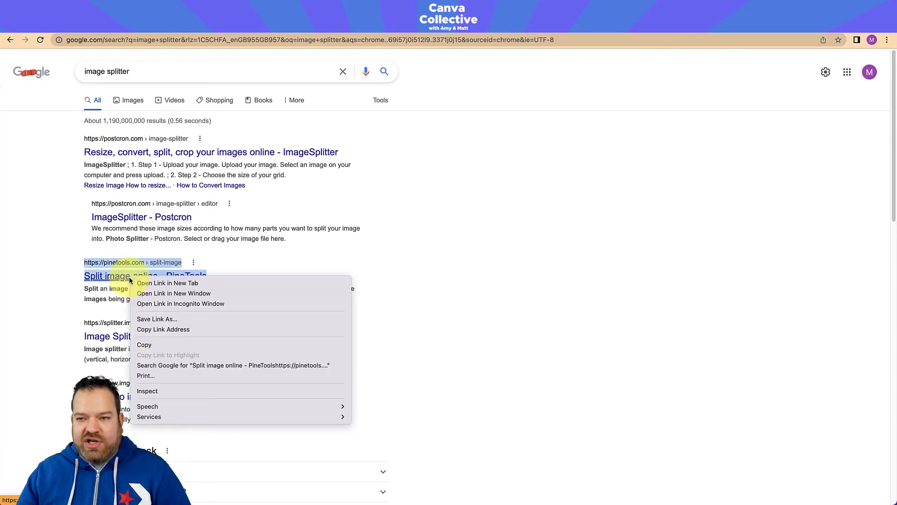
left_click(150, 282)
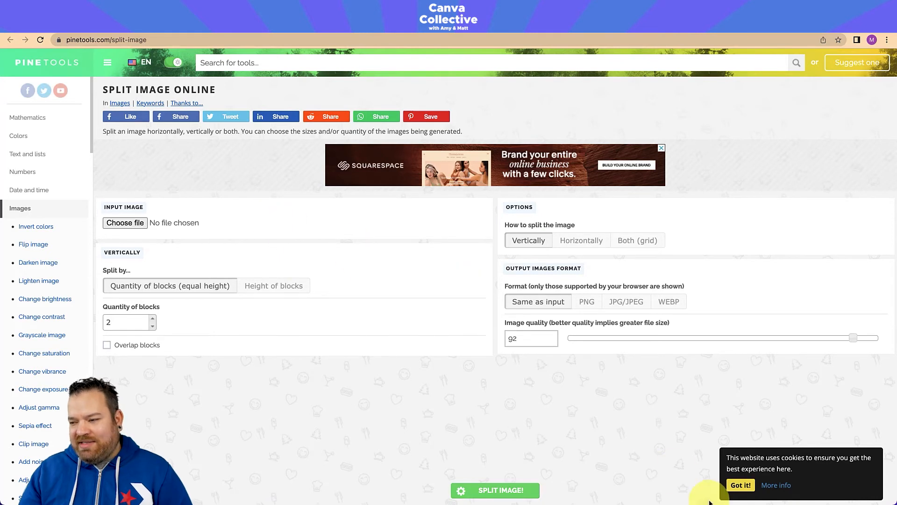
Dismiss the cookie notice and load Carousel.png from the Desktop as the image to split
left_click(734, 485)
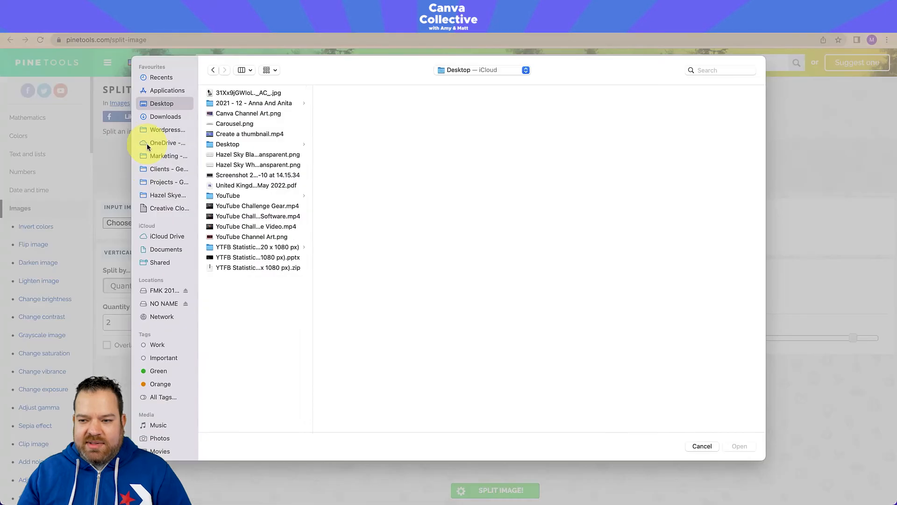
double_click(227, 124)
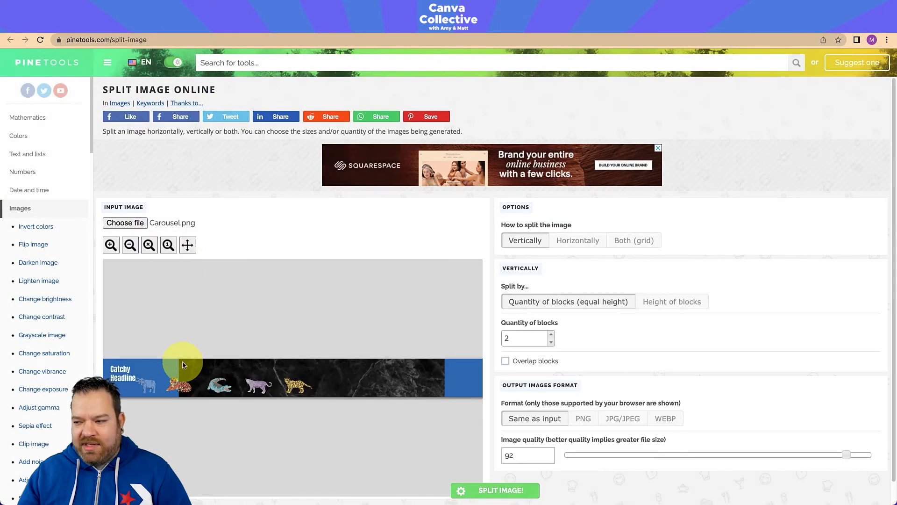
Split the carousel image horizontally into 10 equal-width PNG blocks and download all the pieces as a .zip file
scroll(355, 316, "down", 2)
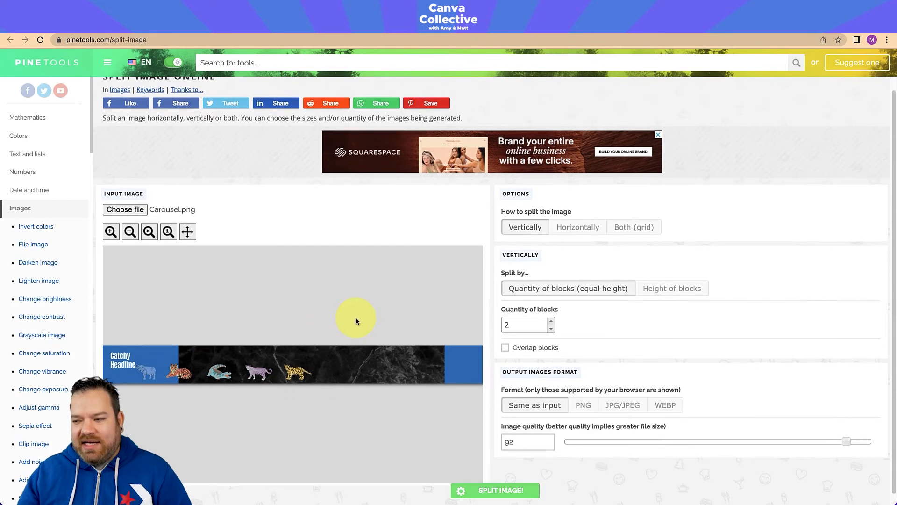
left_click(579, 222)
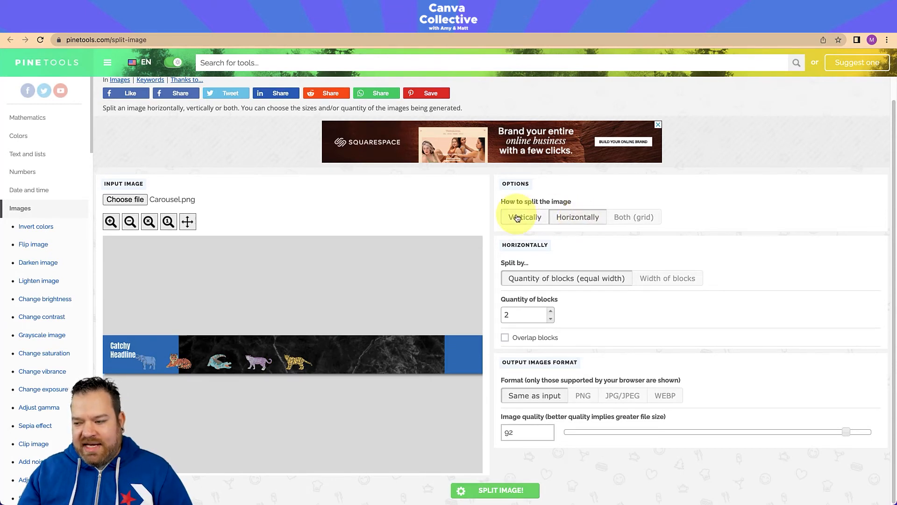
left_click(551, 310)
left_click(551, 311)
left_click(550, 311)
left_click(551, 311)
left_click(550, 311)
left_click(551, 311)
left_click(551, 311)
left_click(551, 312)
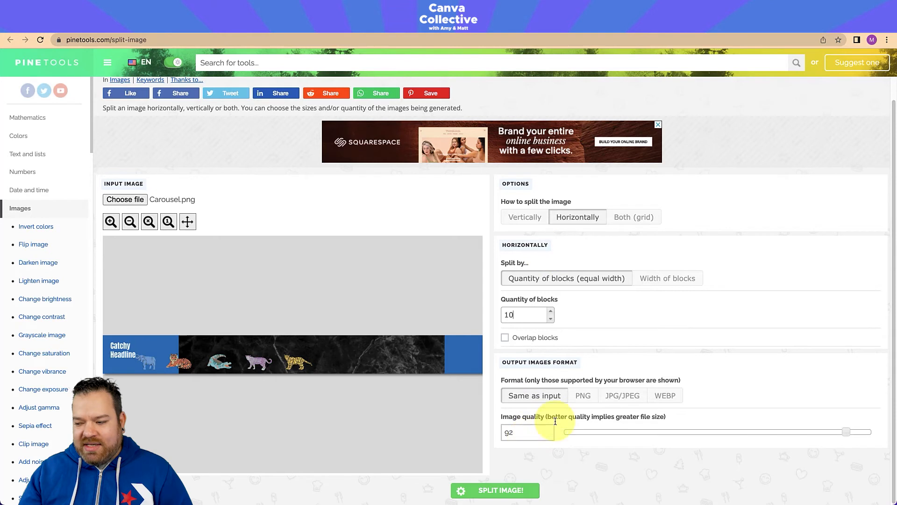
left_click(582, 396)
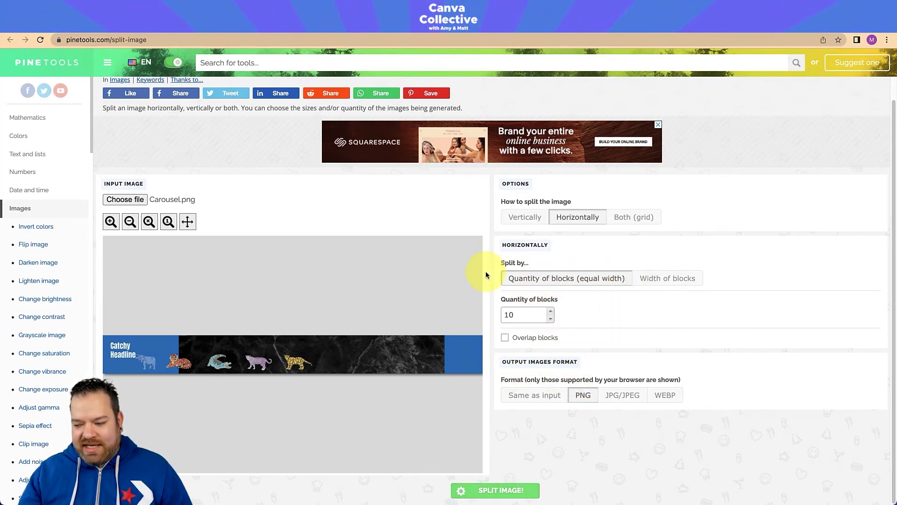
left_click(500, 491)
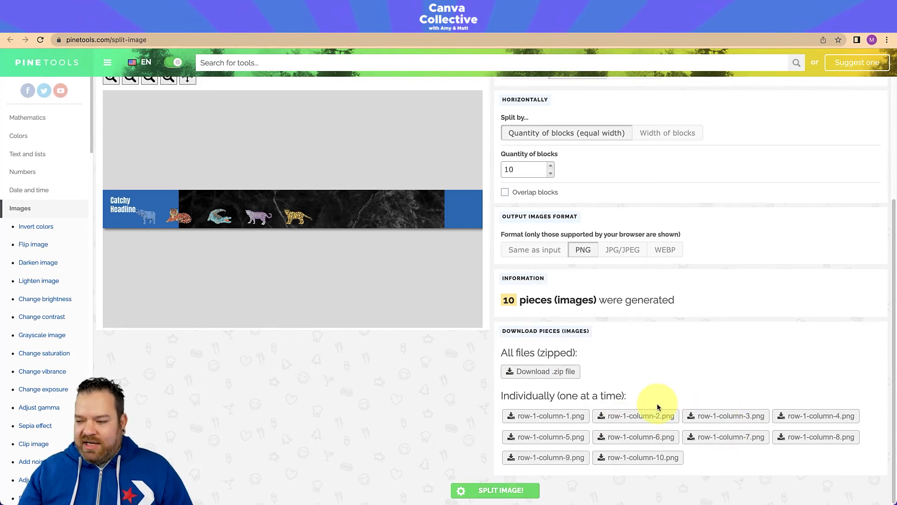
left_click(537, 377)
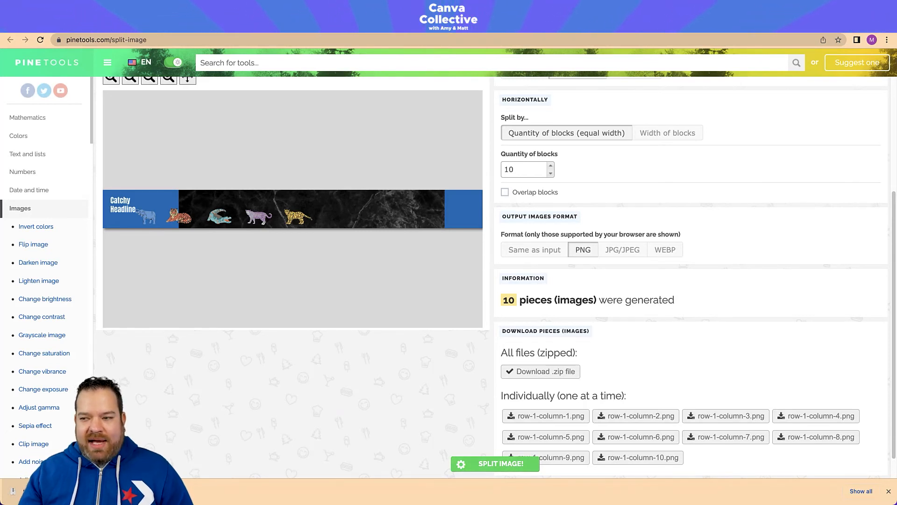
Switch to Finder and open the PineTools.com_files folder from Downloads in gallery view, in an enlarged window
key("super+Tab")
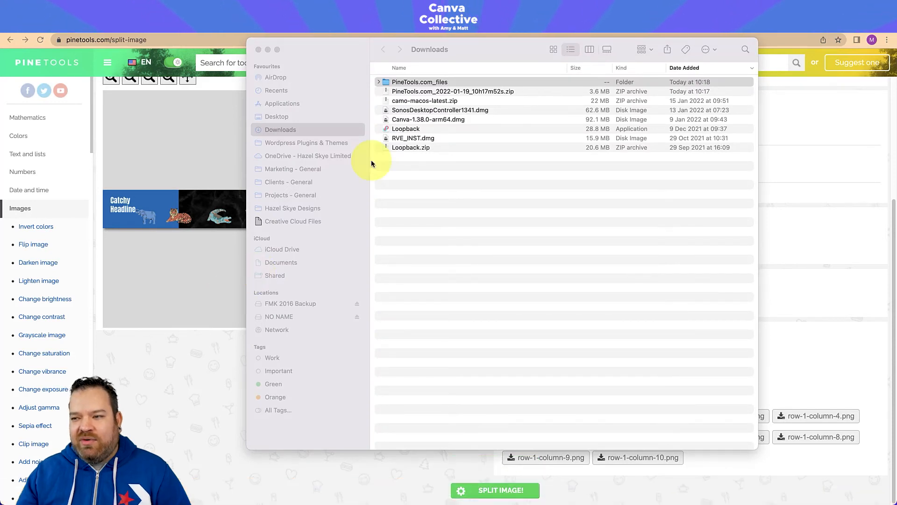
left_click(379, 82)
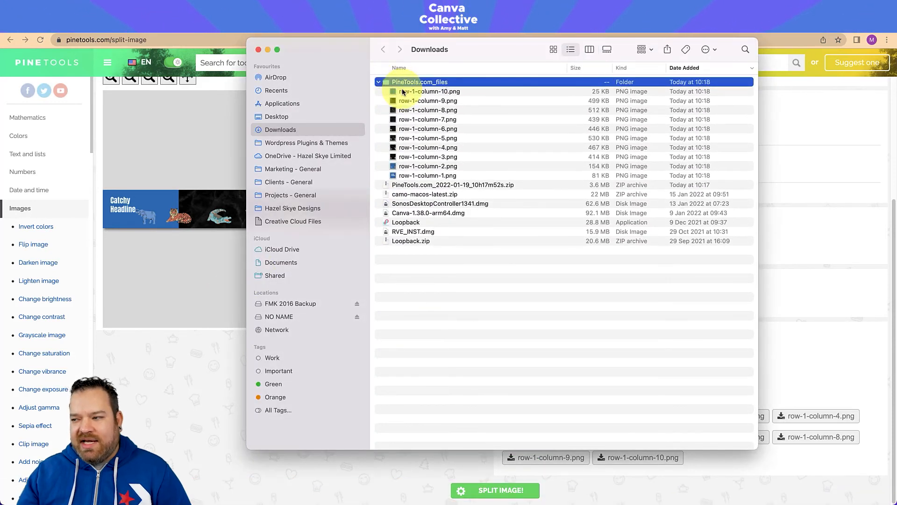
left_click(406, 92)
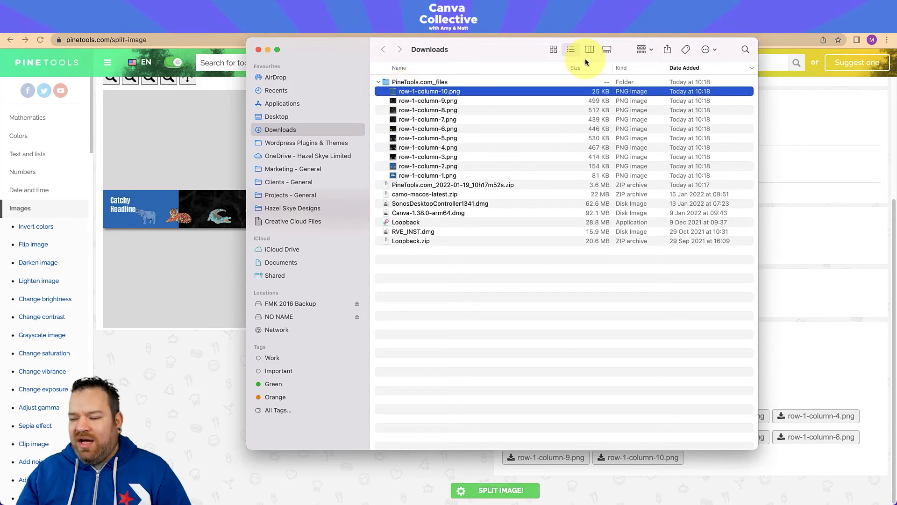
left_click(605, 49)
left_click_drag(489, 50, 376, 48)
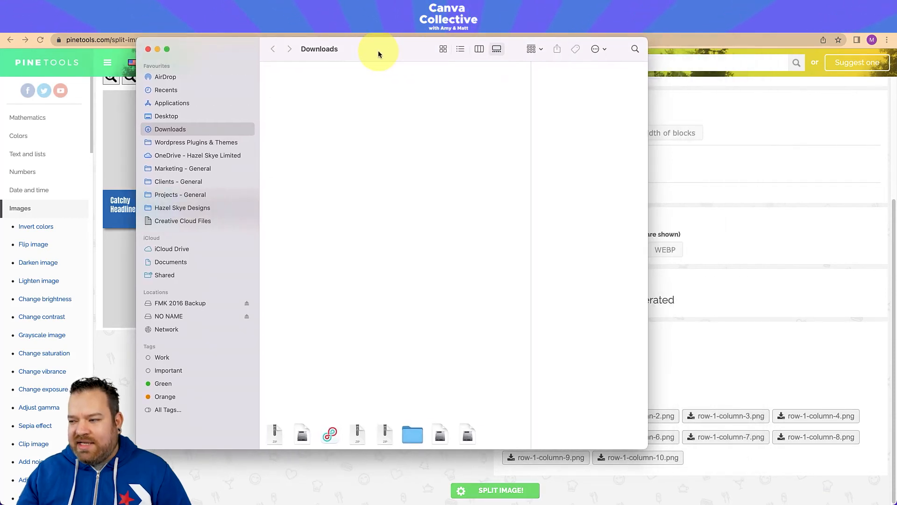
left_click_drag(644, 191, 828, 186)
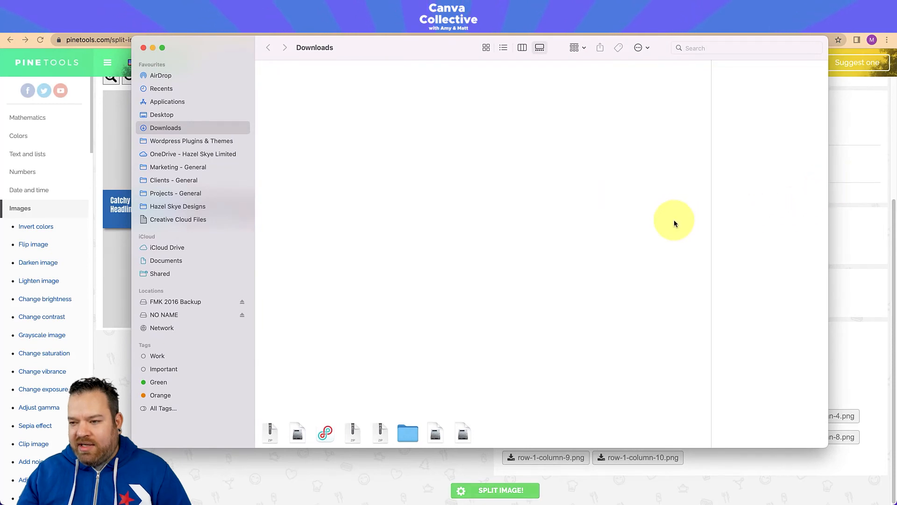
double_click(401, 436)
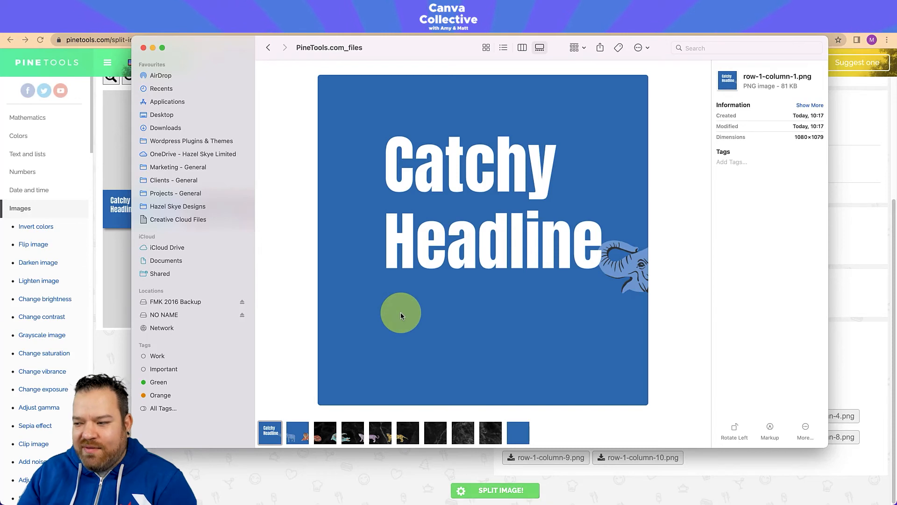
Examine the slices from row-1-column-1.png to row-1-column-10.png one by one, checking how the animals continue across them, and close the window
key("Right")
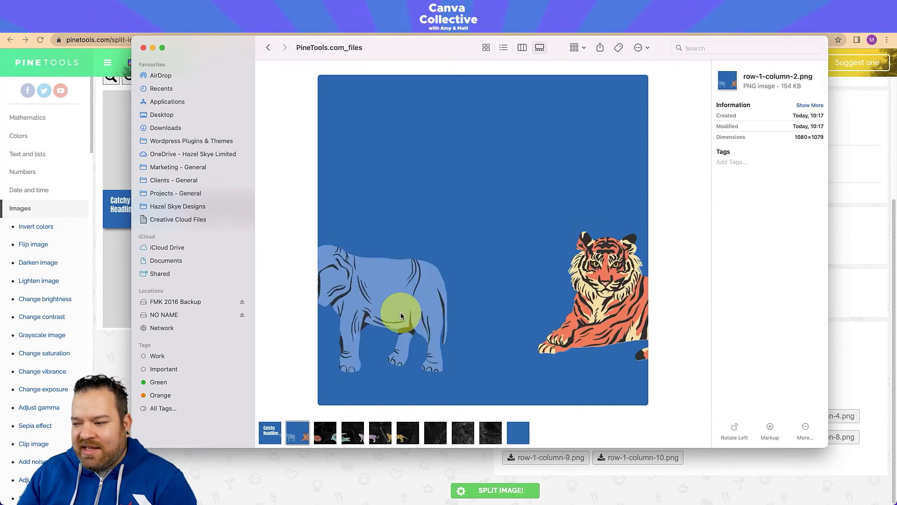
key("Right")
key("Right")
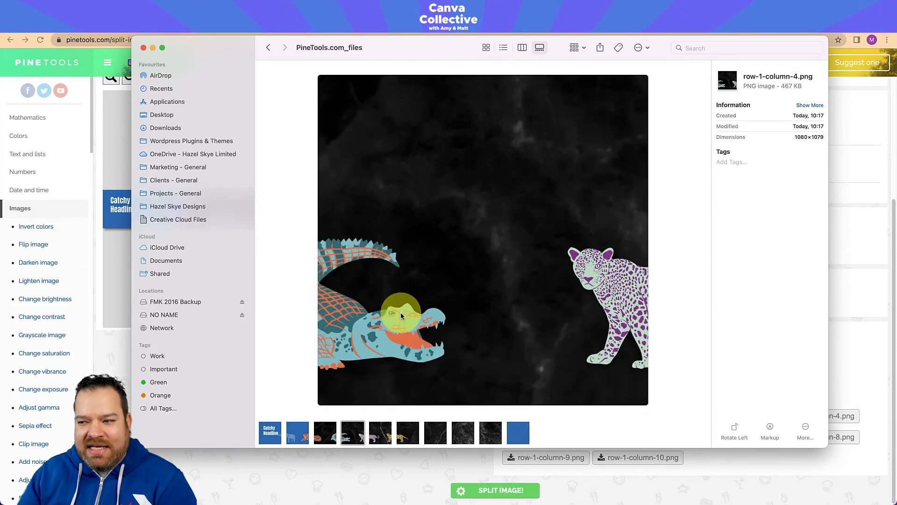
key("Left")
key("Right")
key("Right")
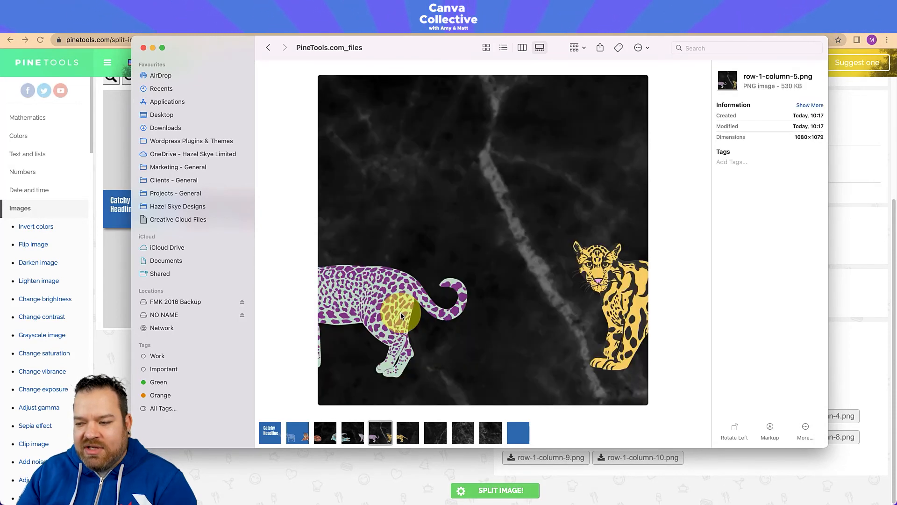
key("Right")
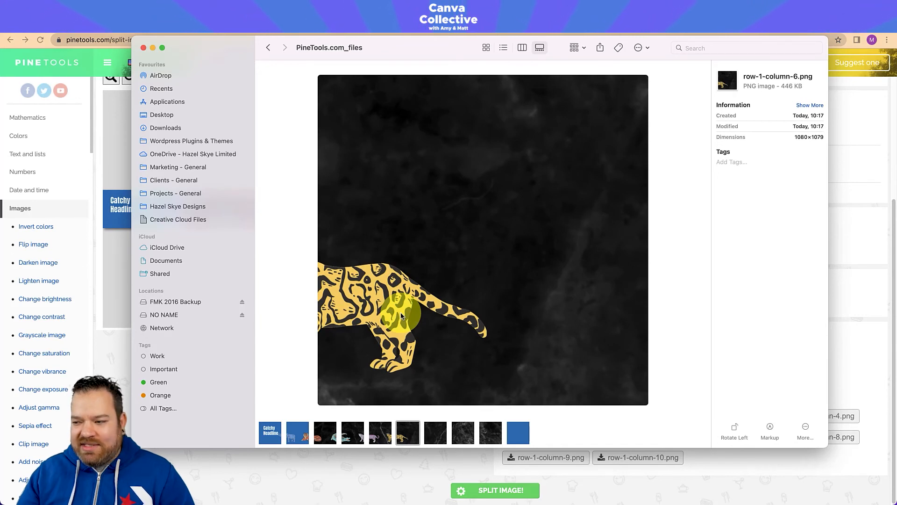
key("Right")
key("Right")
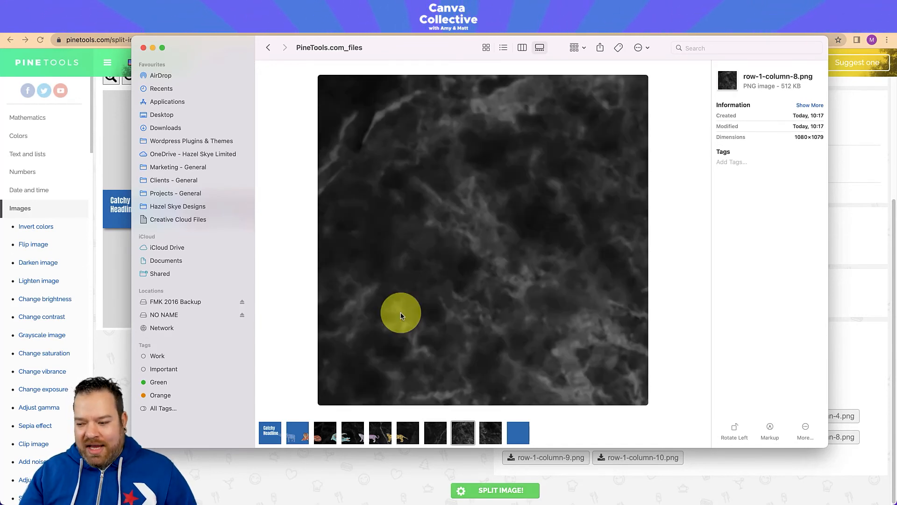
key("Right")
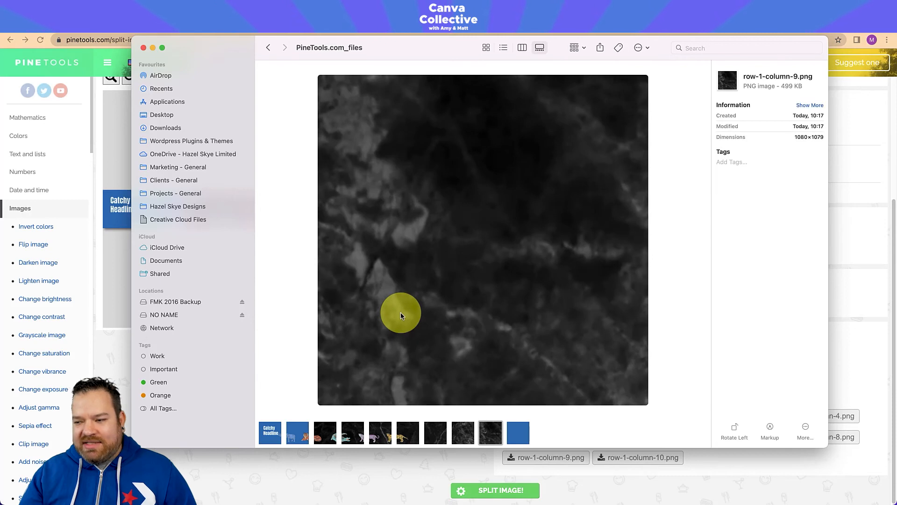
key("Right")
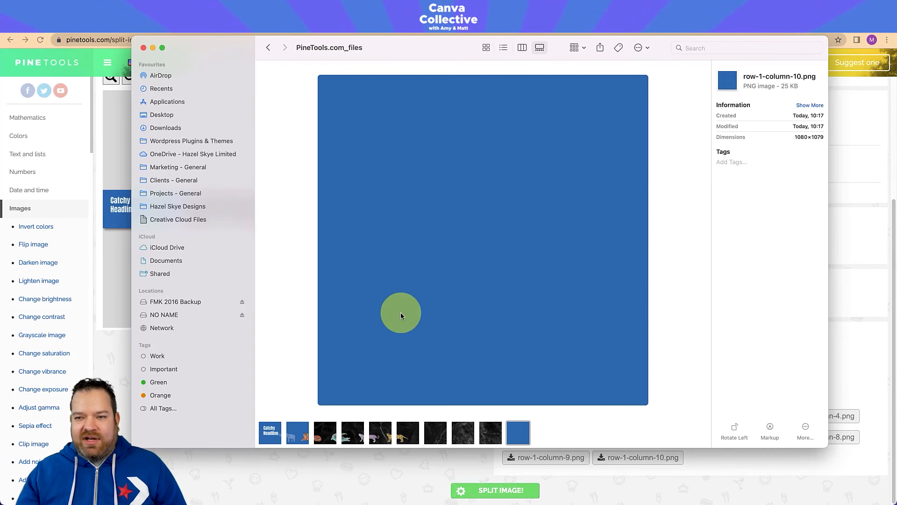
left_click(143, 48)
left_click(133, 32)
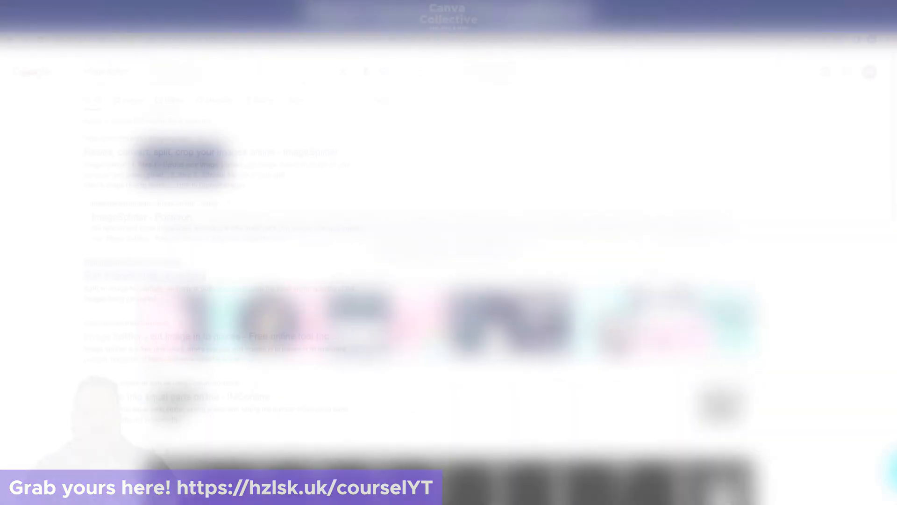
Create a new custom-size design of 7200 × 720 px in Canva
type("00")
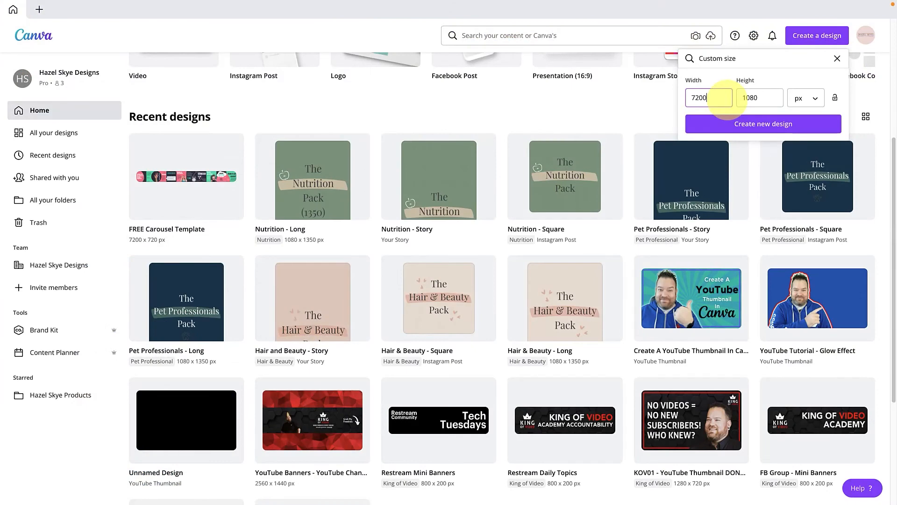
type("720")
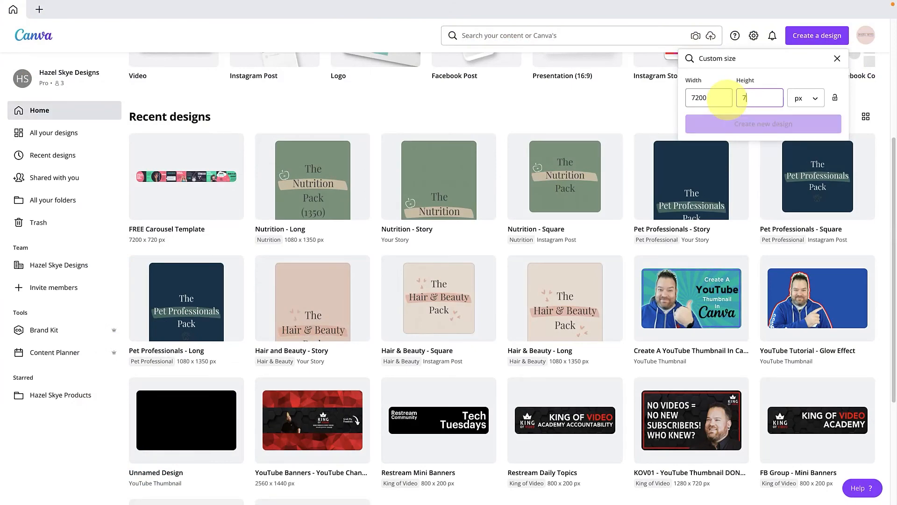
left_click(729, 123)
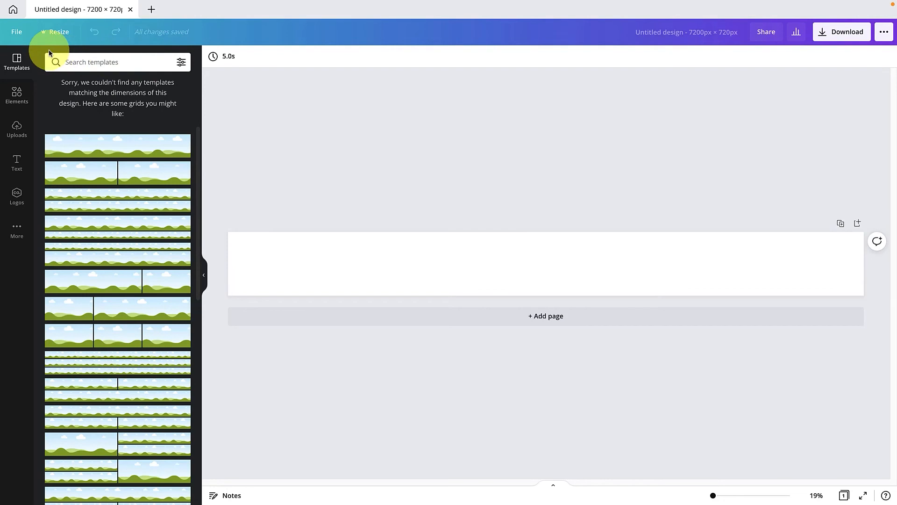
Show guides and margins in the new design and place a vertical guide at about 720 px
left_click(17, 32)
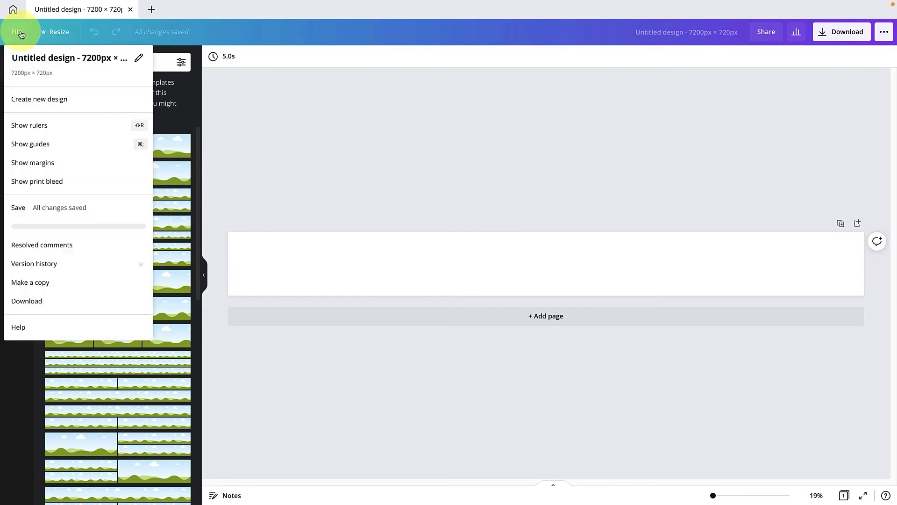
left_click(70, 149)
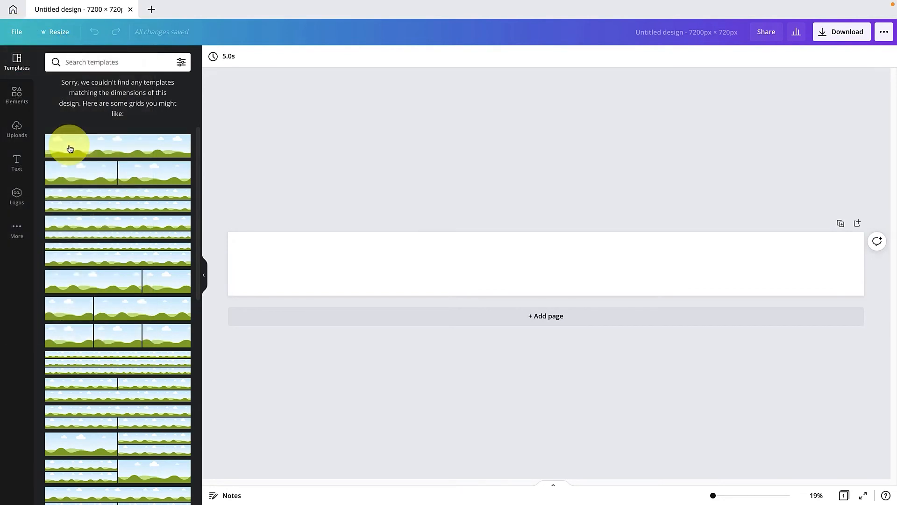
left_click(28, 41)
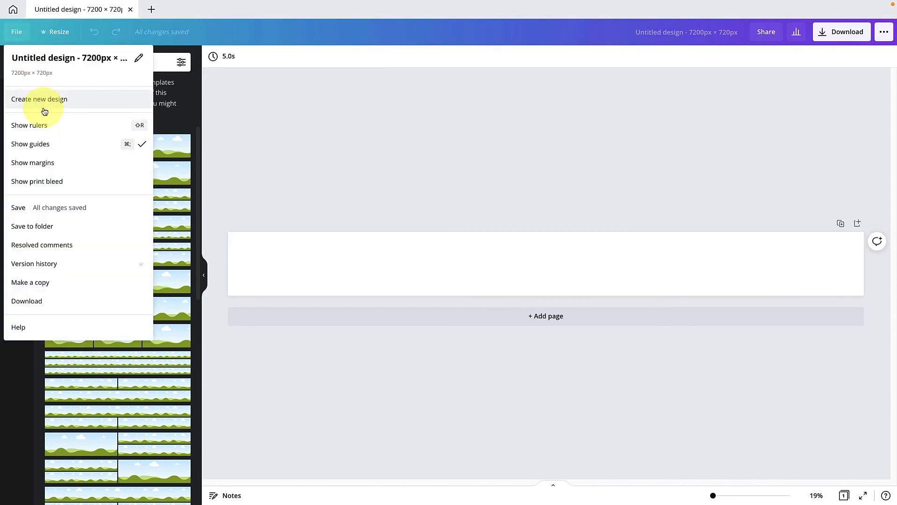
left_click(56, 171)
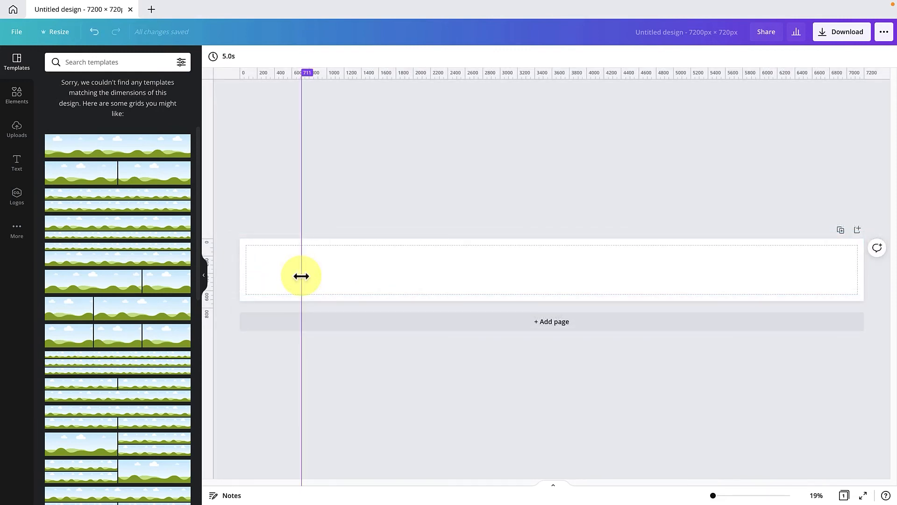
left_click_drag(304, 275, 302, 277)
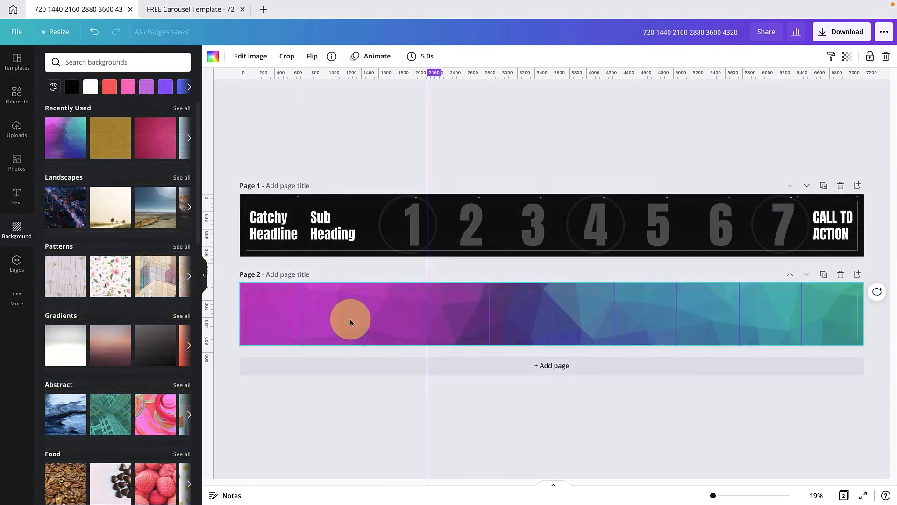
left_click_drag(350, 320, 299, 316)
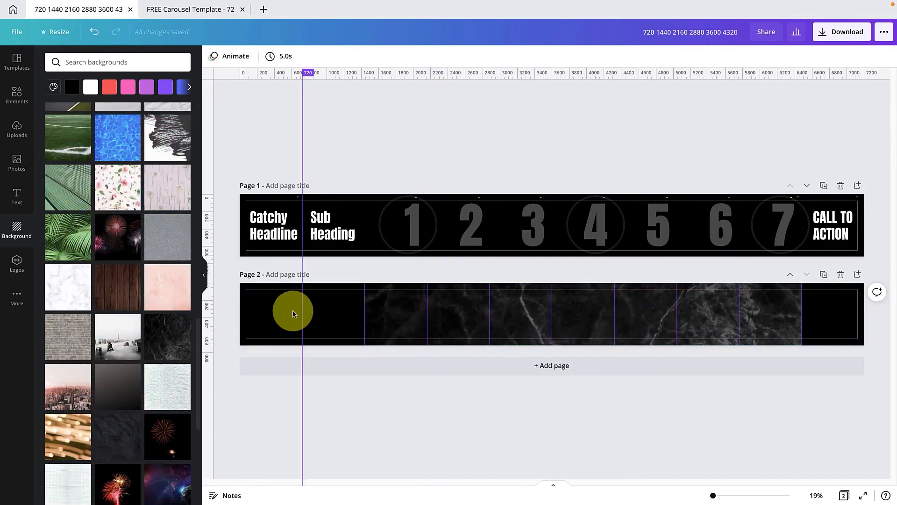
left_click(278, 316)
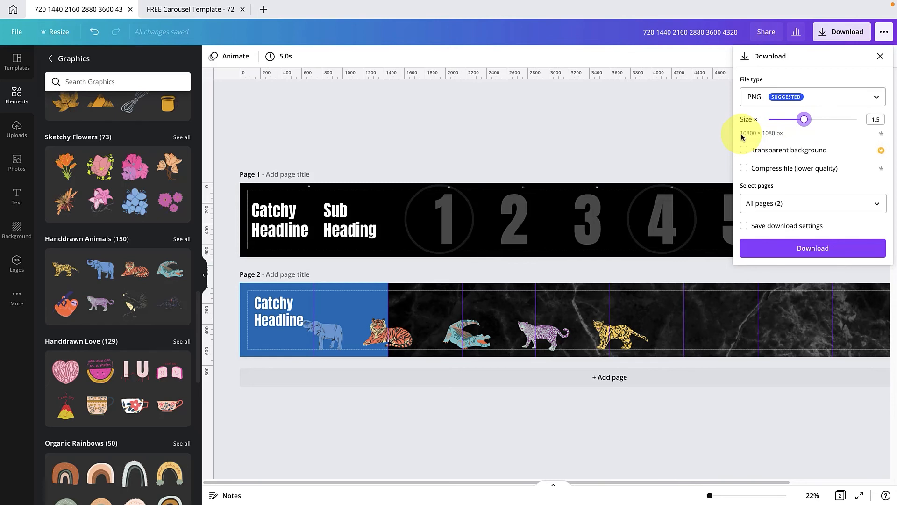
Adjust the size multiplier of the carousel design's PNG download
left_click_drag(804, 119, 818, 120)
left_click_drag(817, 121, 816, 121)
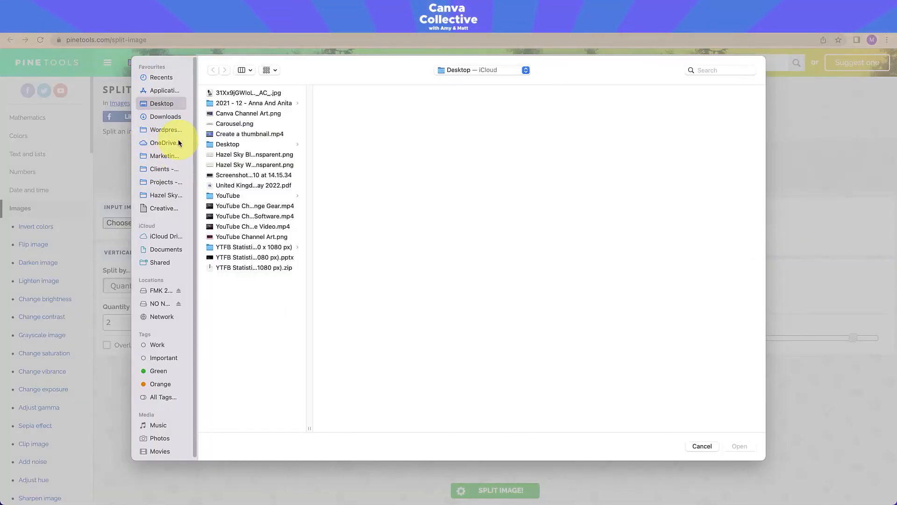
Load Carousel.png from the Desktop into PineTools Split image online and set it to split horizontally
double_click(228, 125)
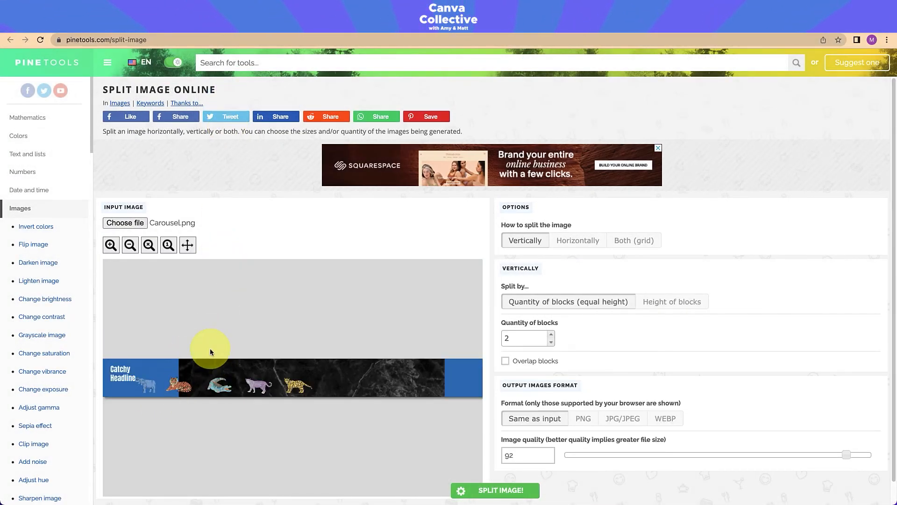
scroll(356, 320, "down", 1)
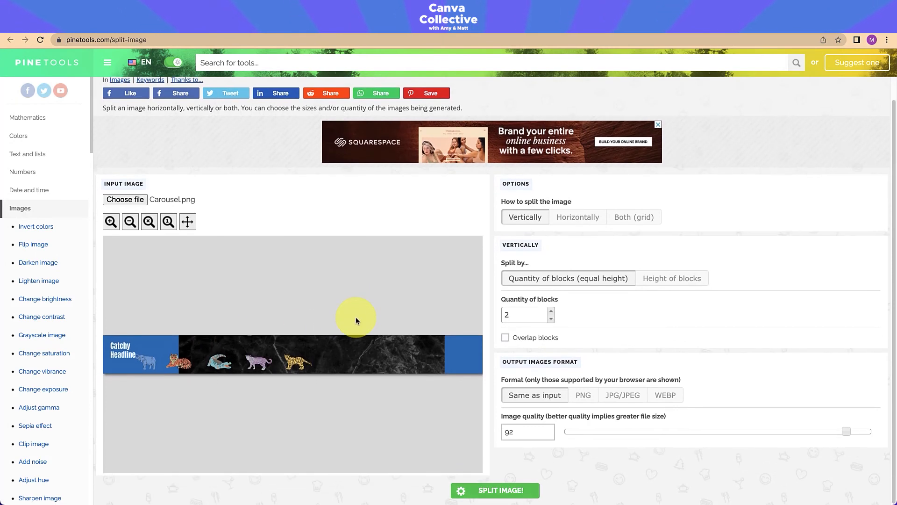
left_click(578, 218)
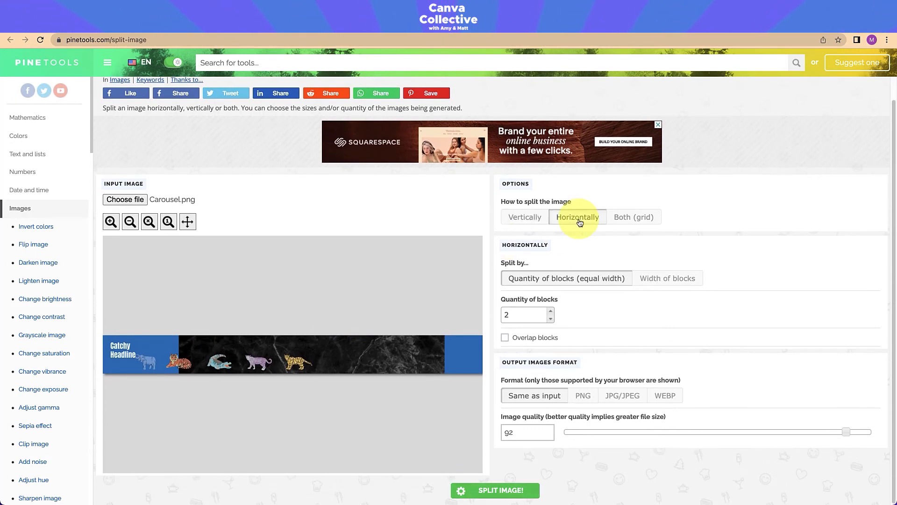